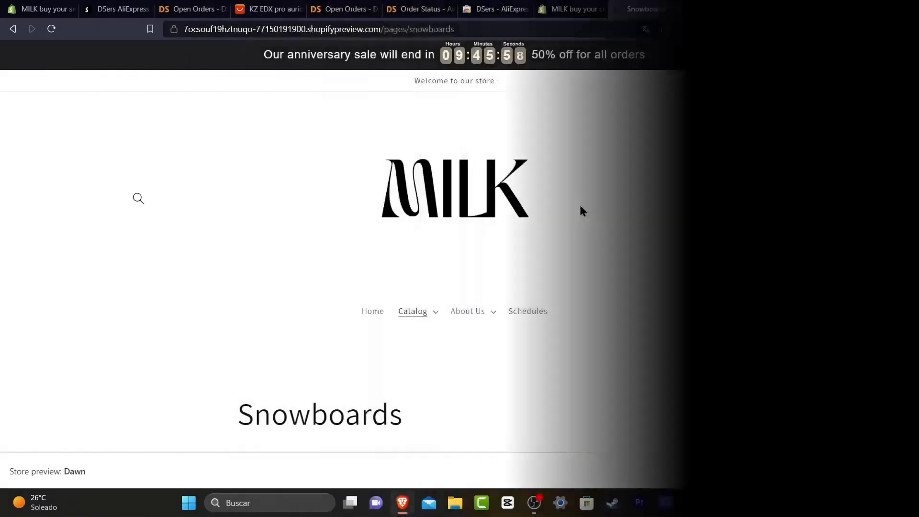
# - Scroll down the MILK store's Snowboards preview page
pyautogui.scroll(-5, 580, 209)
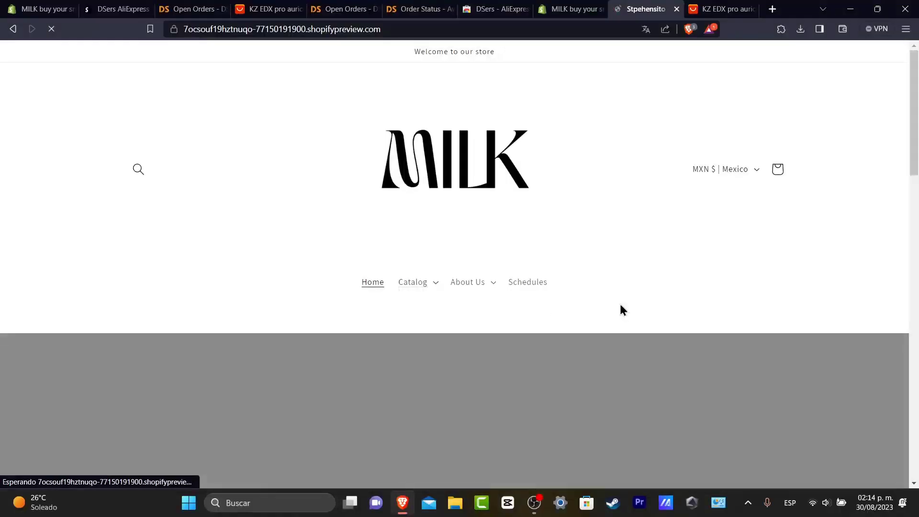
# - Scroll the MILK home page past the anniversary sale countdown and Featured products
pyautogui.scroll(-10, 619, 301)
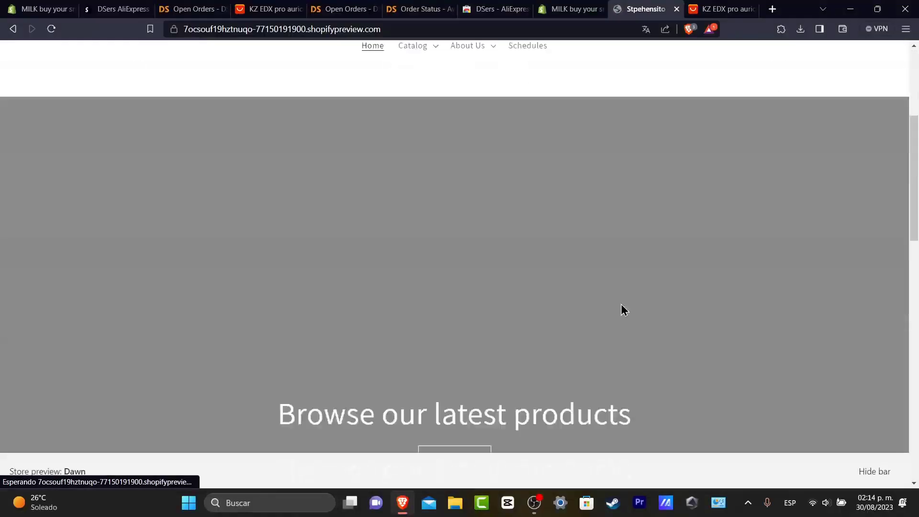
pyautogui.scroll(2, 620, 302)
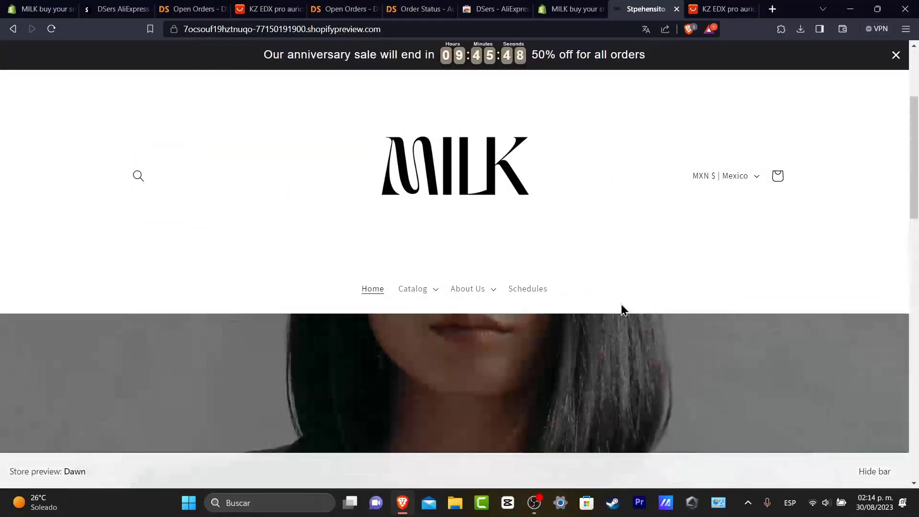
pyautogui.scroll(-6, 622, 308)
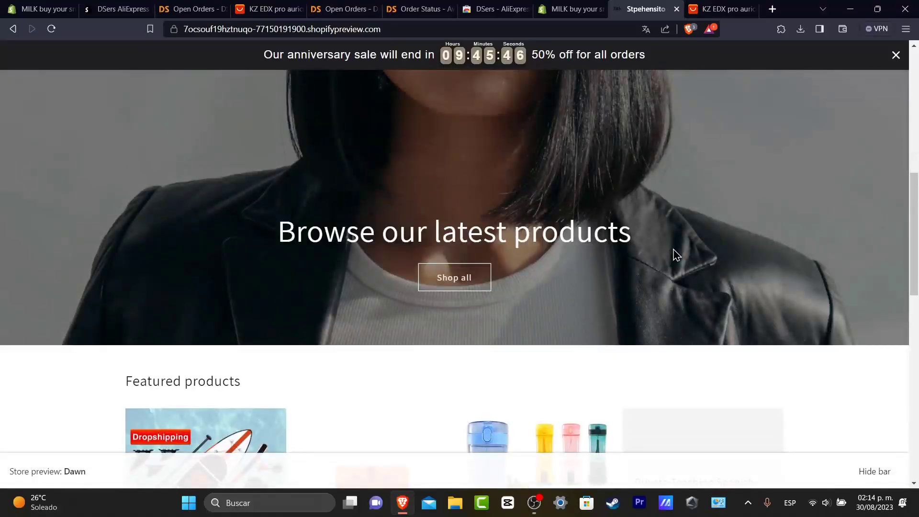
pyautogui.scroll(-3, 675, 253)
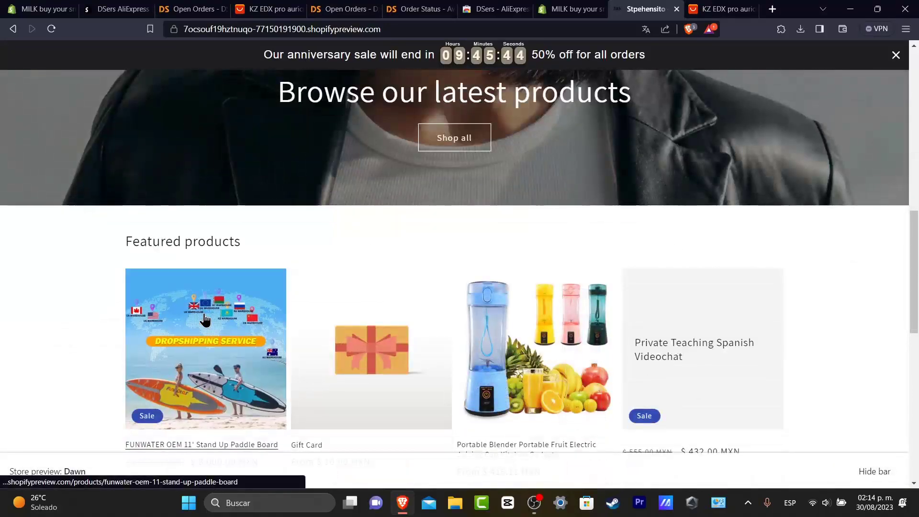
pyautogui.scroll(-3, 205, 320)
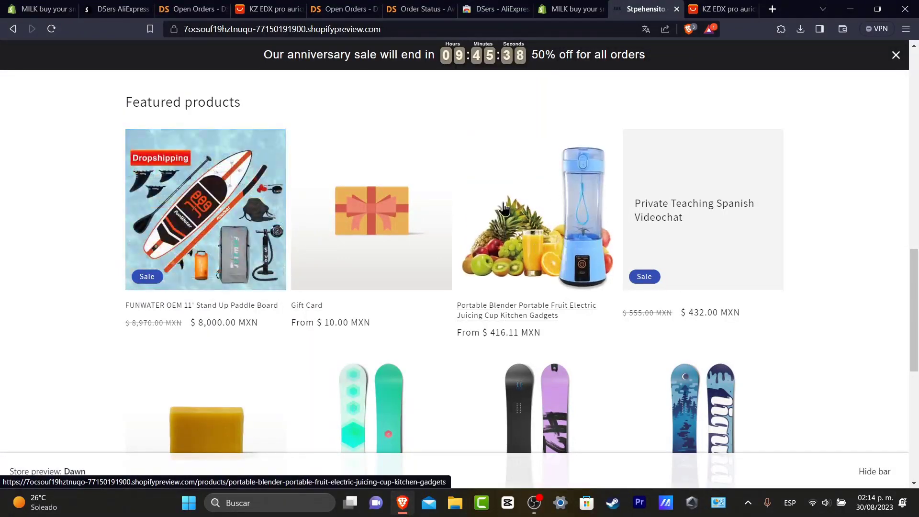
pyautogui.scroll(-8, 532, 232)
# - Open View all and scroll through the 16 products priced in MXN
pyautogui.click(475, 196)
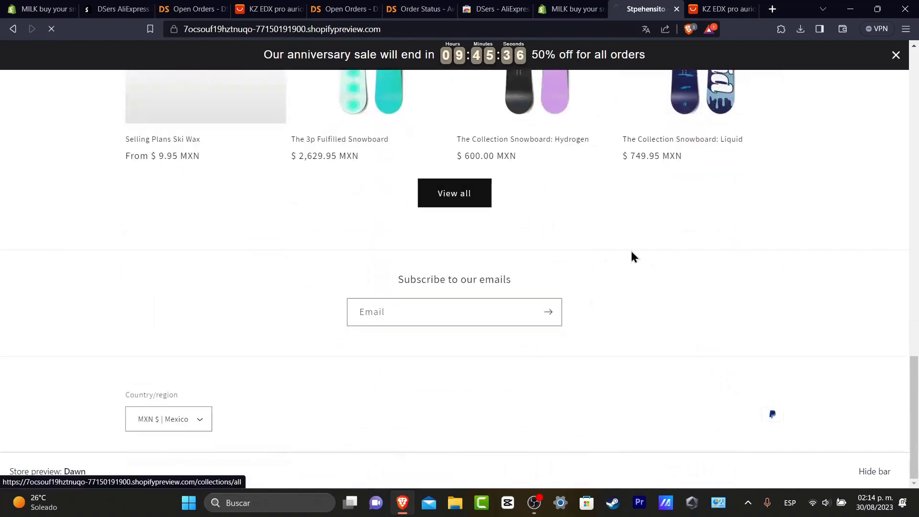
pyautogui.scroll(-5, 747, 283)
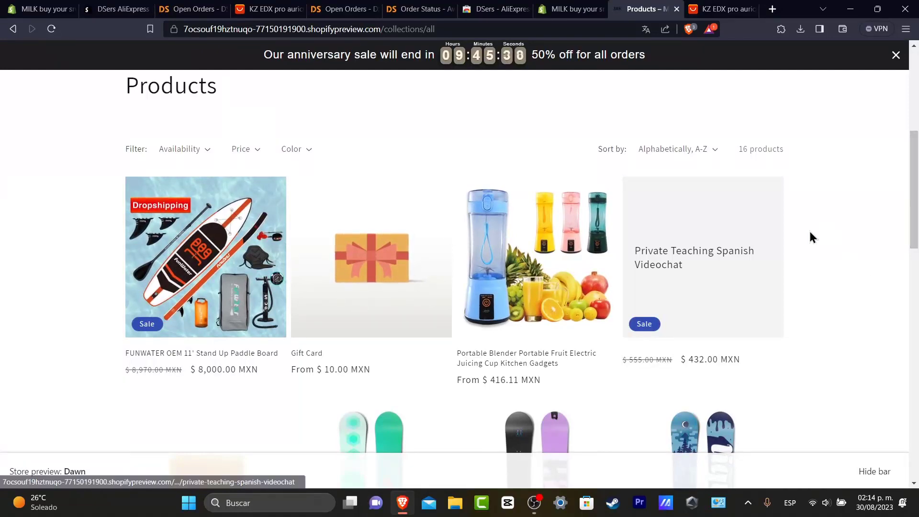
pyautogui.scroll(-10, 756, 297)
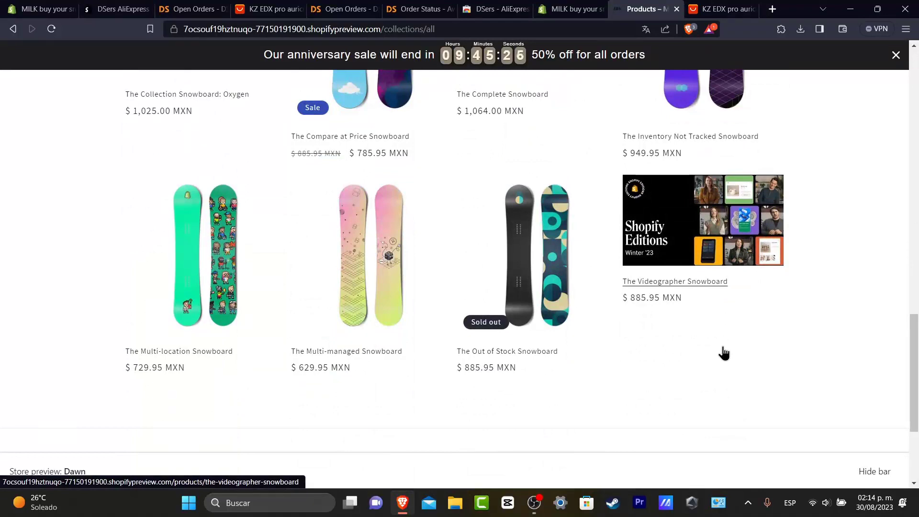
pyautogui.scroll(6, 589, 369)
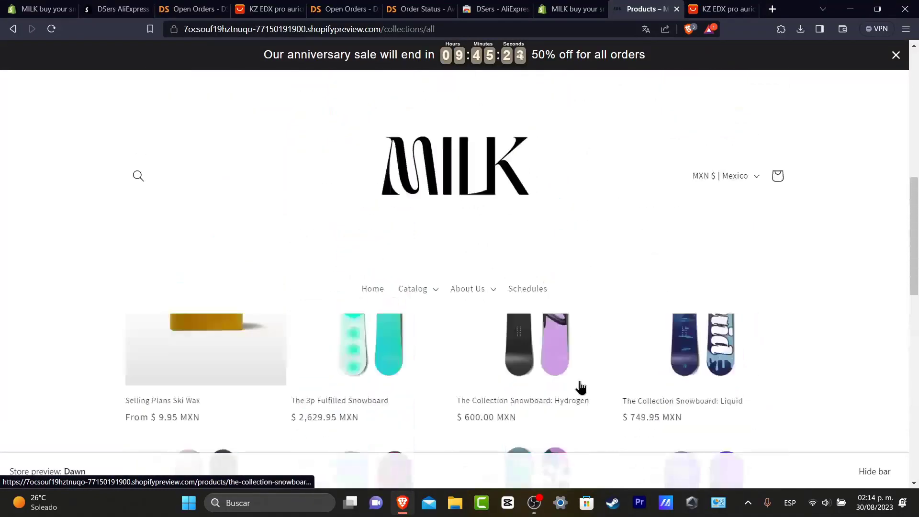
pyautogui.scroll(2, 580, 387)
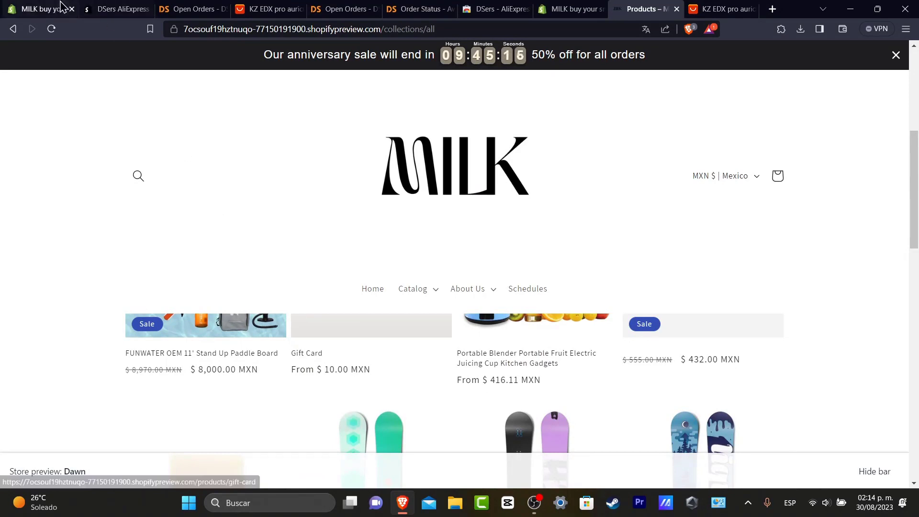
# - In the Shopify admin, review the Products list with status and inventory levels
pyautogui.click(45, 8)
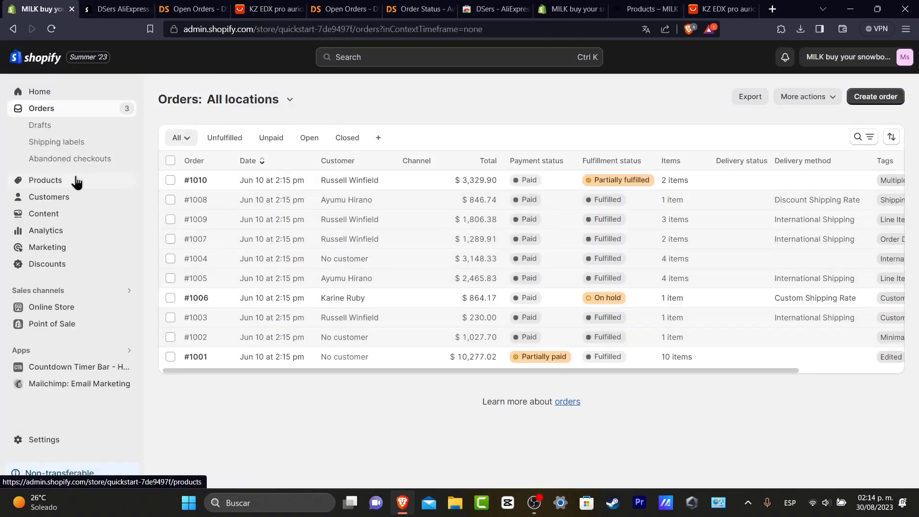
pyautogui.click(63, 180)
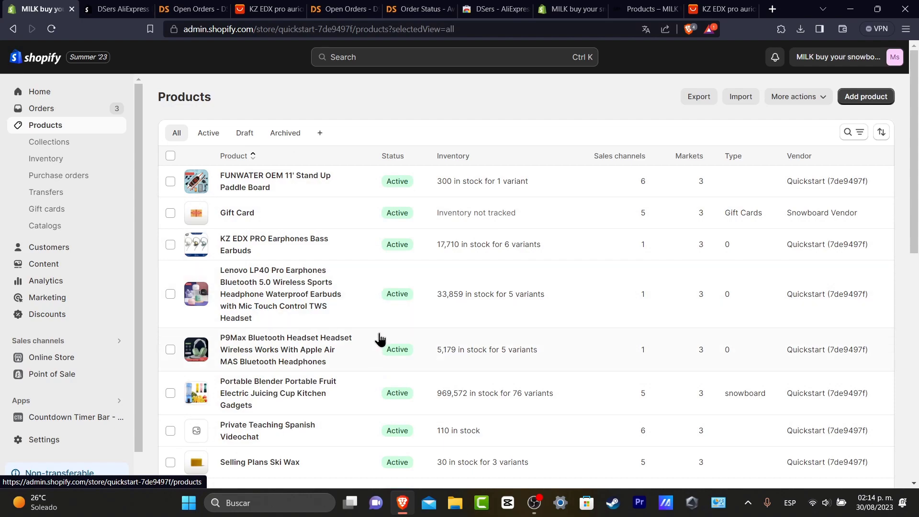
pyautogui.scroll(-10, 414, 282)
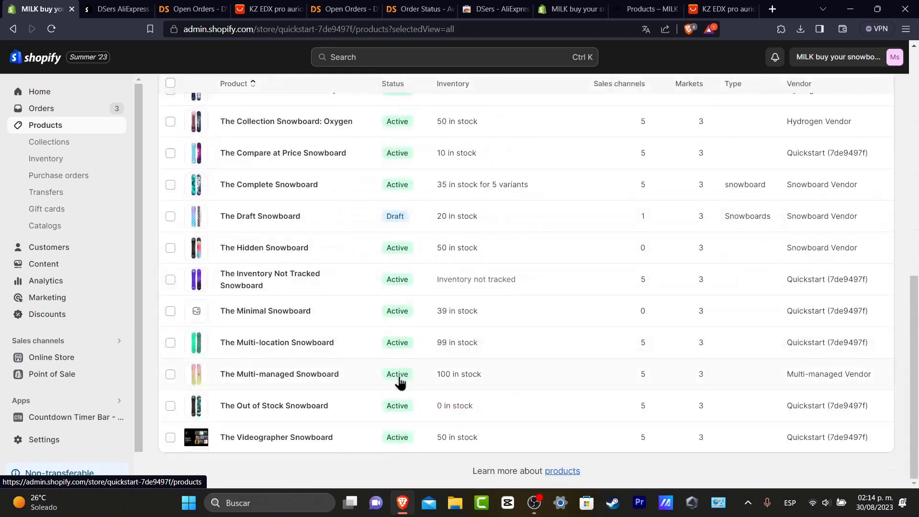
pyautogui.scroll(8, 400, 381)
pyautogui.scroll(2, 400, 382)
pyautogui.scroll(-9, 392, 402)
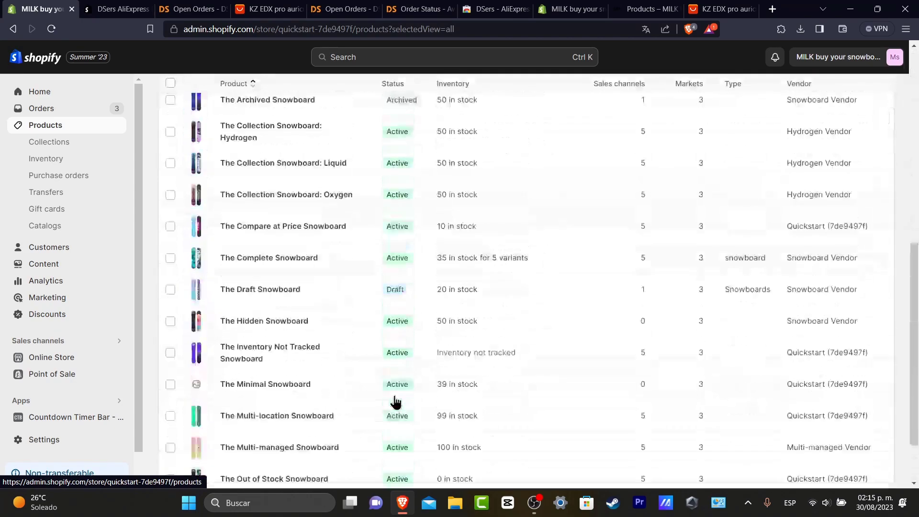
pyautogui.scroll(9, 393, 400)
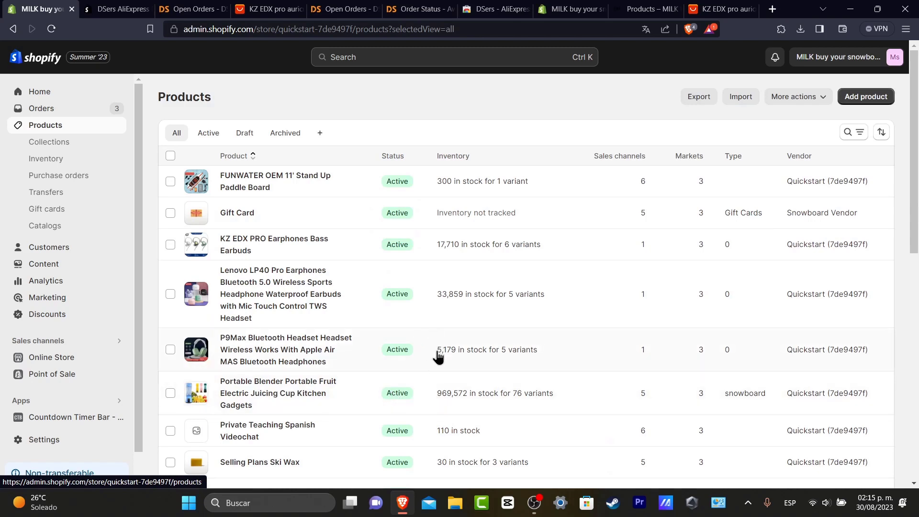
# - Start a new collection from Collections and title it 'Featured Products 2023'
pyautogui.click(66, 143)
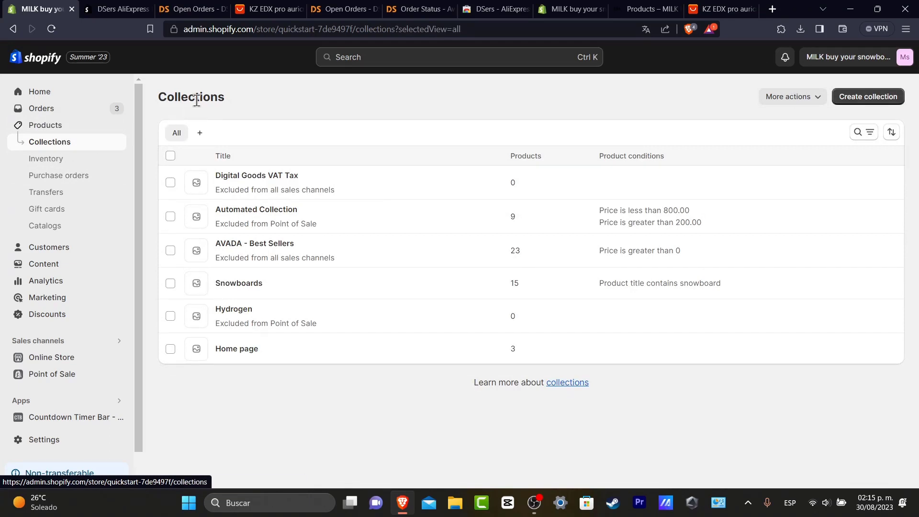
pyautogui.click(860, 92)
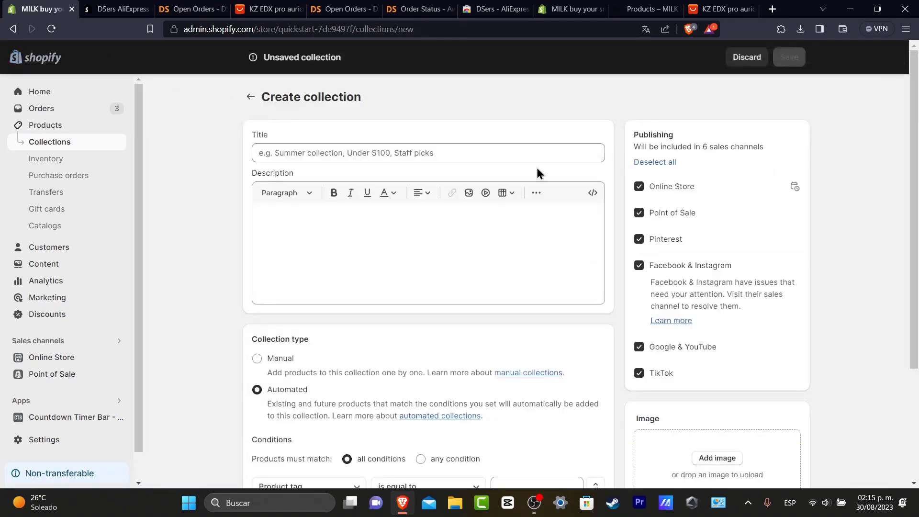
pyautogui.click(492, 152)
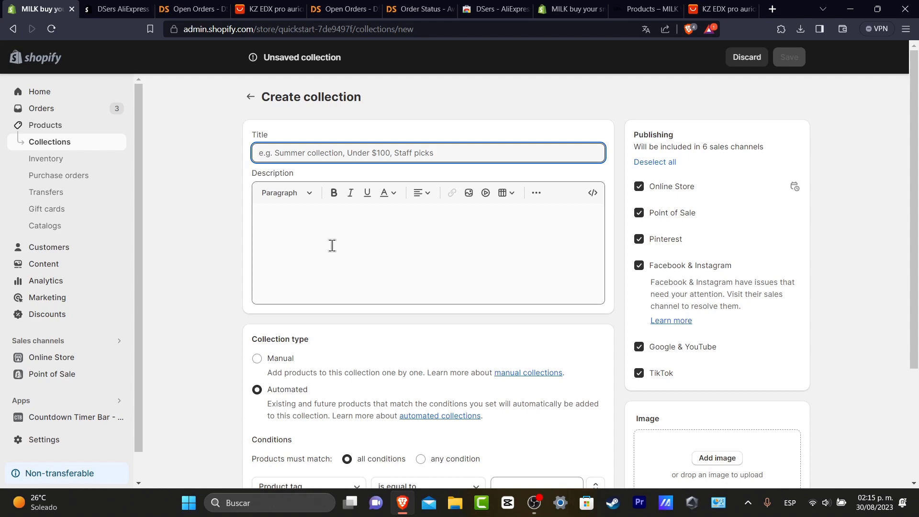
pyautogui.write('Featured Products 2023')
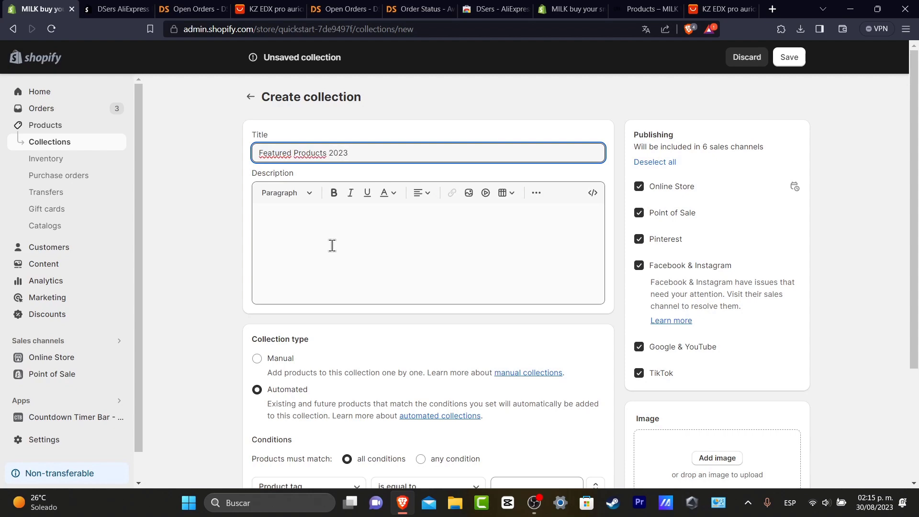
pyautogui.click(332, 245)
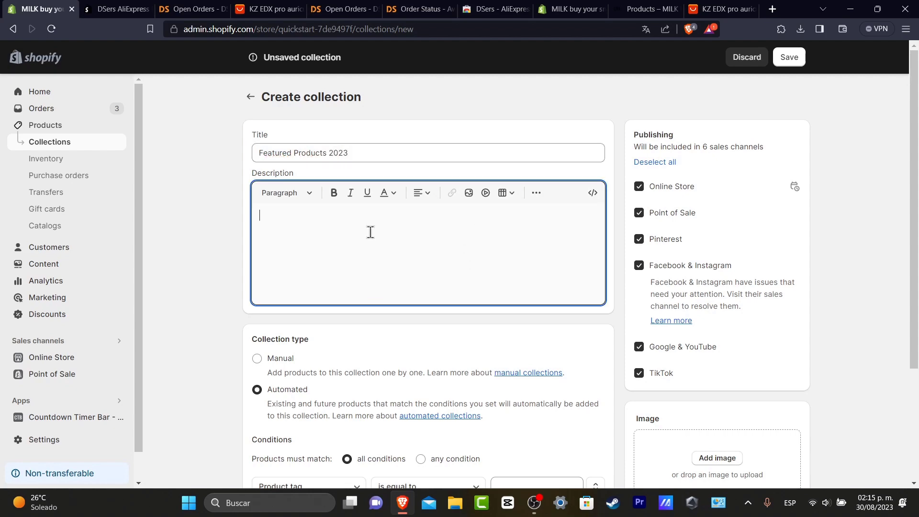
# - Set the collection type to Manual and save it
pyautogui.scroll(-3, 382, 240)
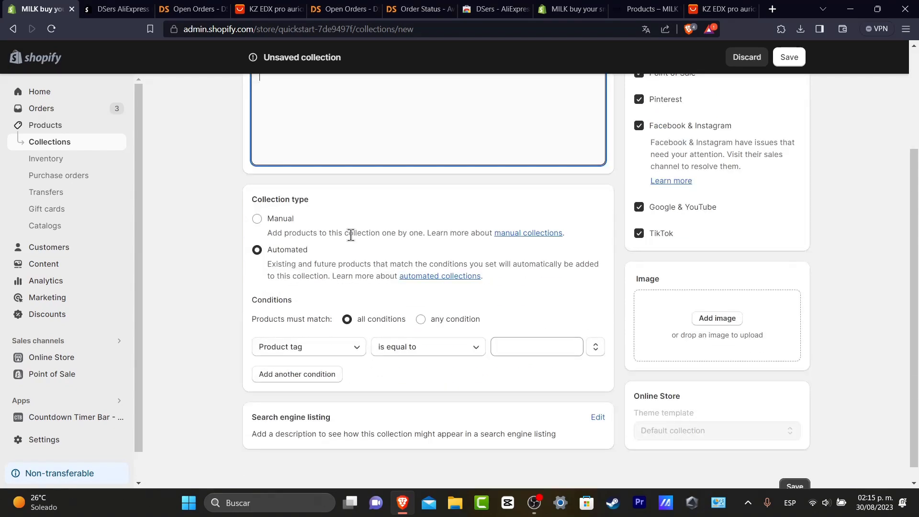
pyautogui.moveTo(264, 200); pyautogui.dragTo(327, 205)
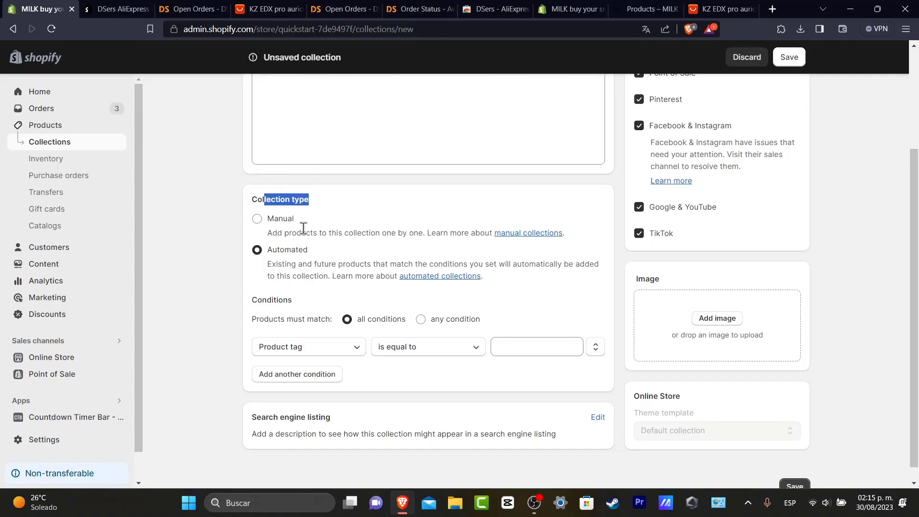
pyautogui.click(257, 220)
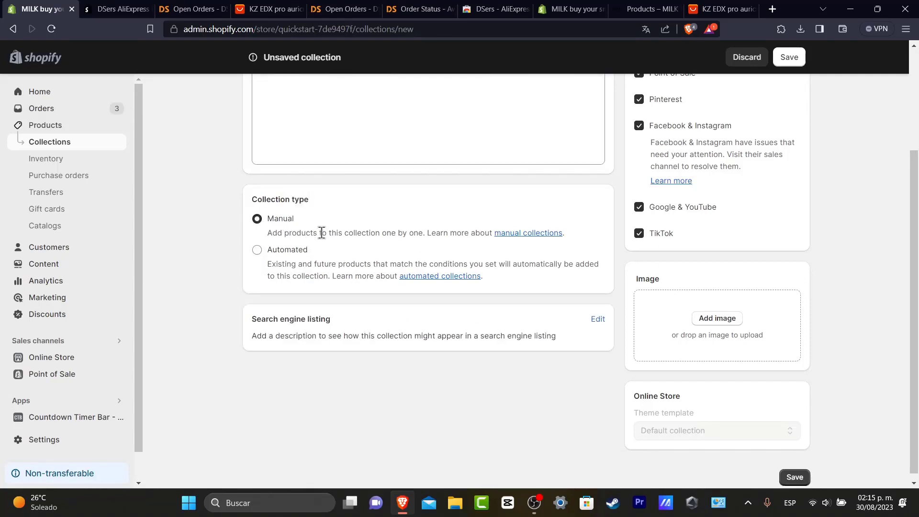
pyautogui.scroll(3, 474, 262)
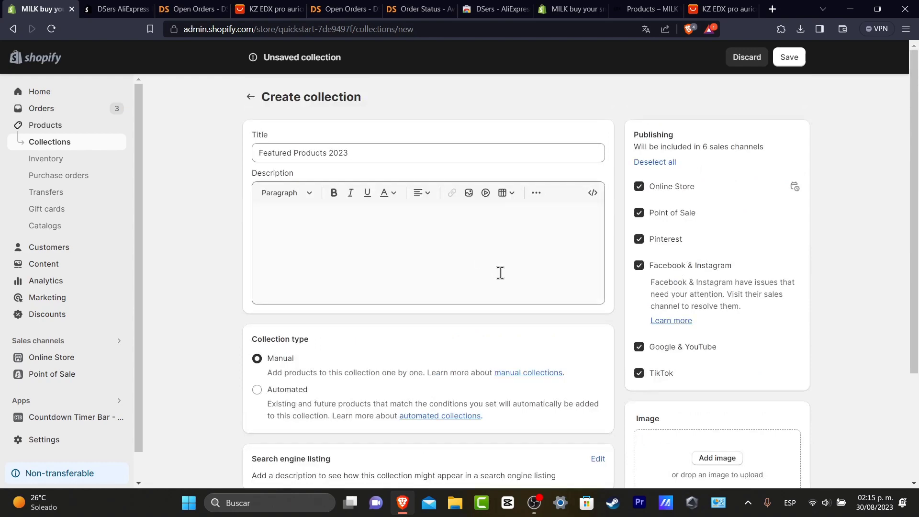
pyautogui.scroll(-3, 498, 272)
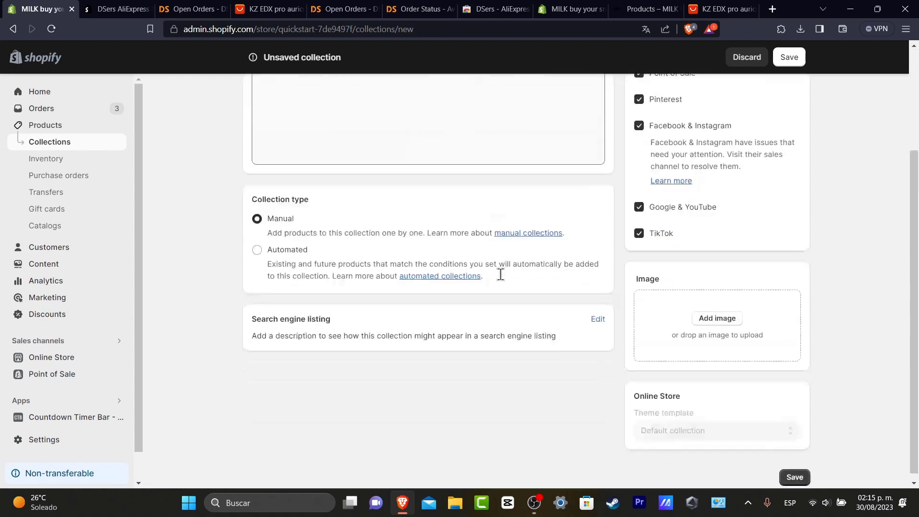
pyautogui.click(785, 58)
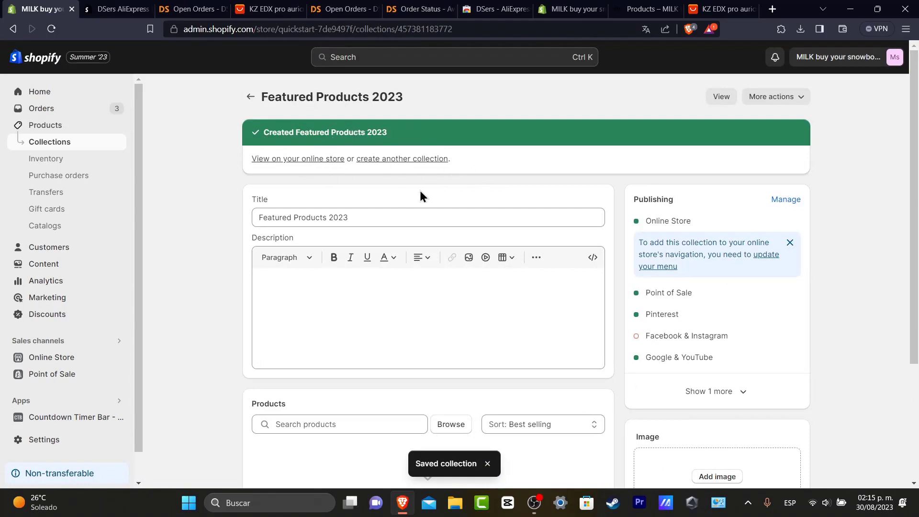
# - Add KZ EDX PRO, Lenovo LP40 Pro, P9Max and The Videographer Snowboard to the collection
pyautogui.scroll(-3, 449, 196)
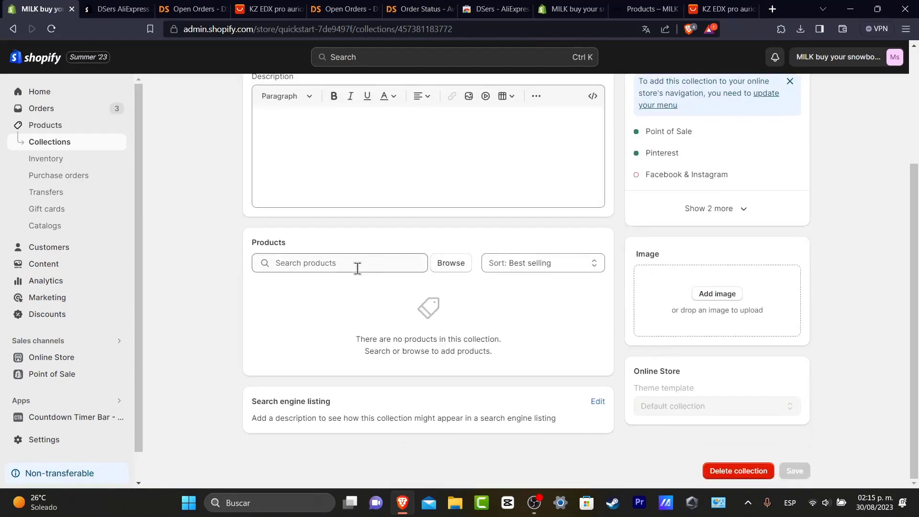
pyautogui.click(357, 268)
pyautogui.click(453, 266)
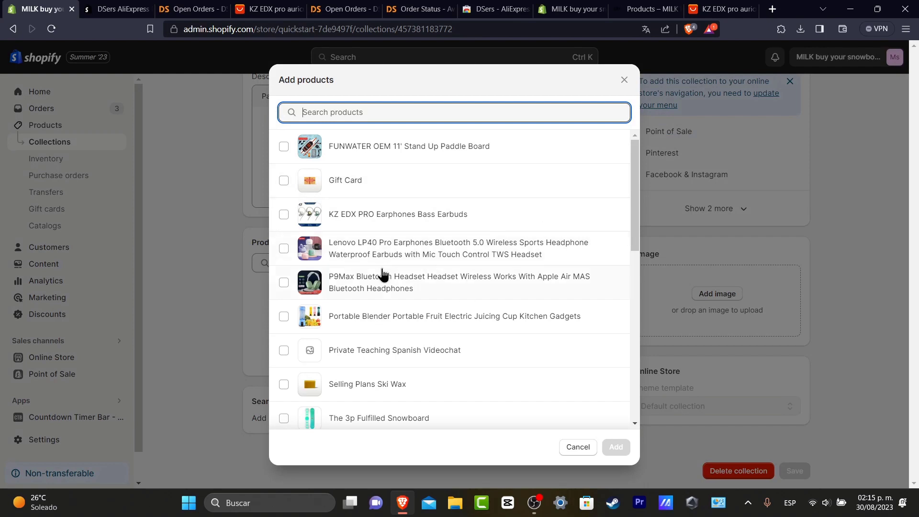
pyautogui.click(284, 284)
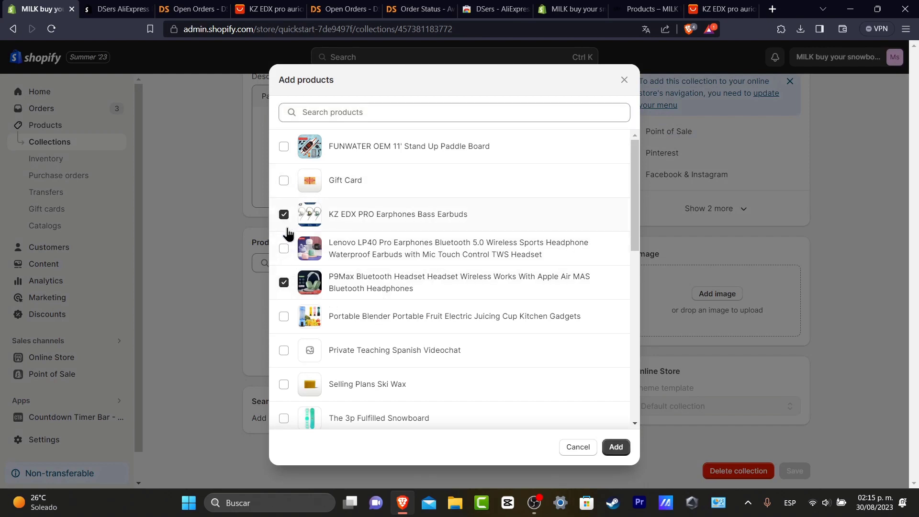
pyautogui.scroll(-10, 288, 233)
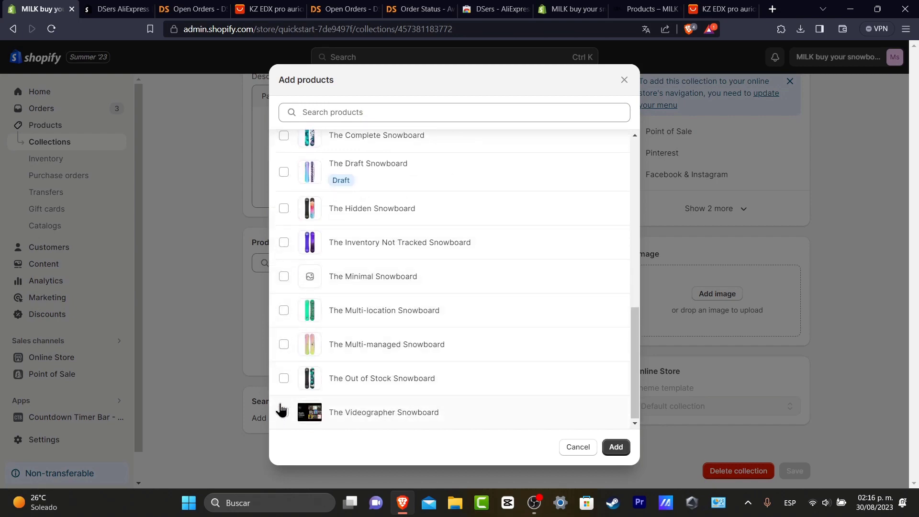
pyautogui.scroll(10, 375, 380)
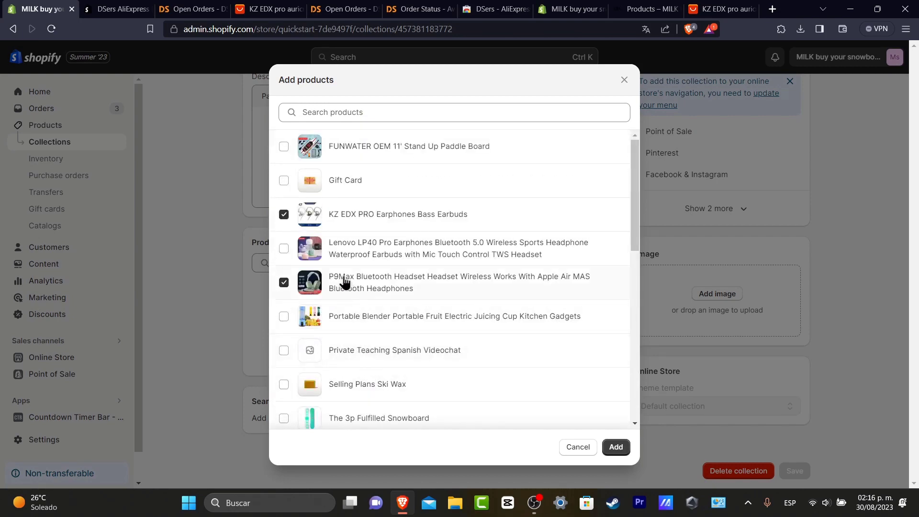
pyautogui.click(615, 446)
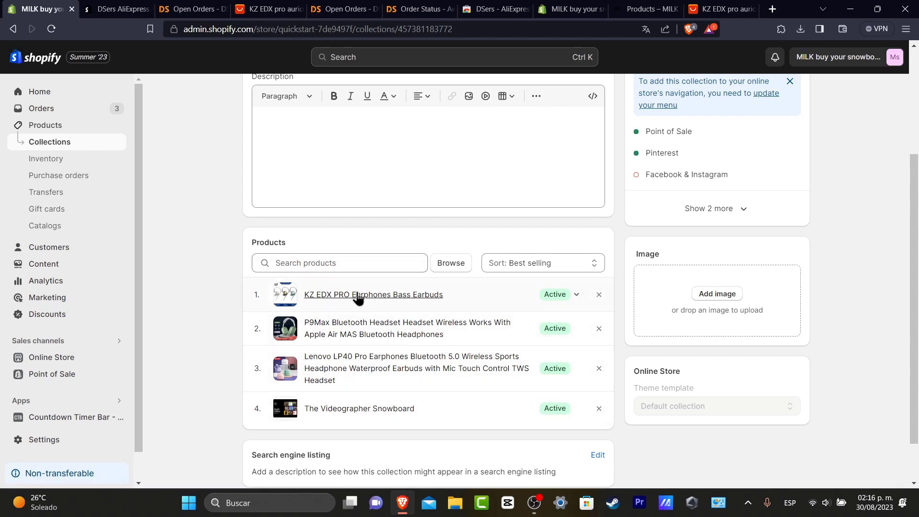
# - Remove KZ EDX PRO, Lenovo LP40 Pro and The Videographer Snowboard, keeping only P9Max
pyautogui.click(599, 295)
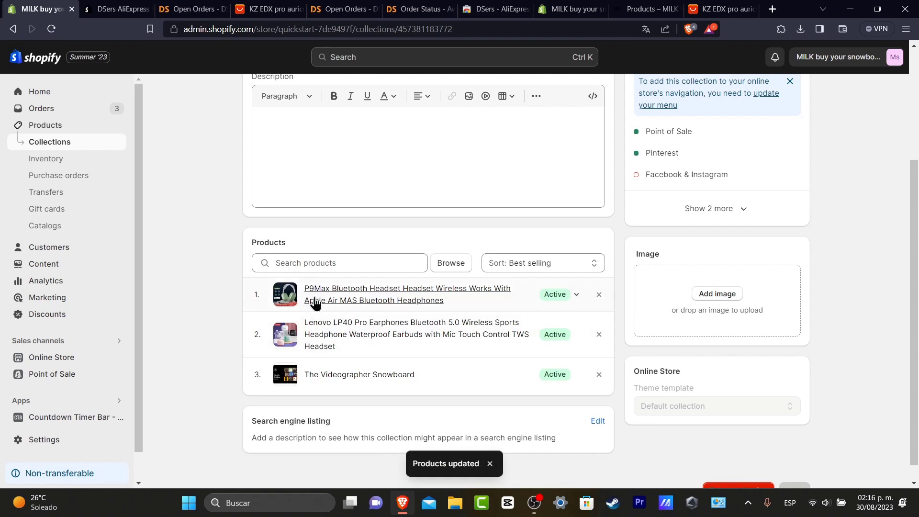
pyautogui.click(599, 335)
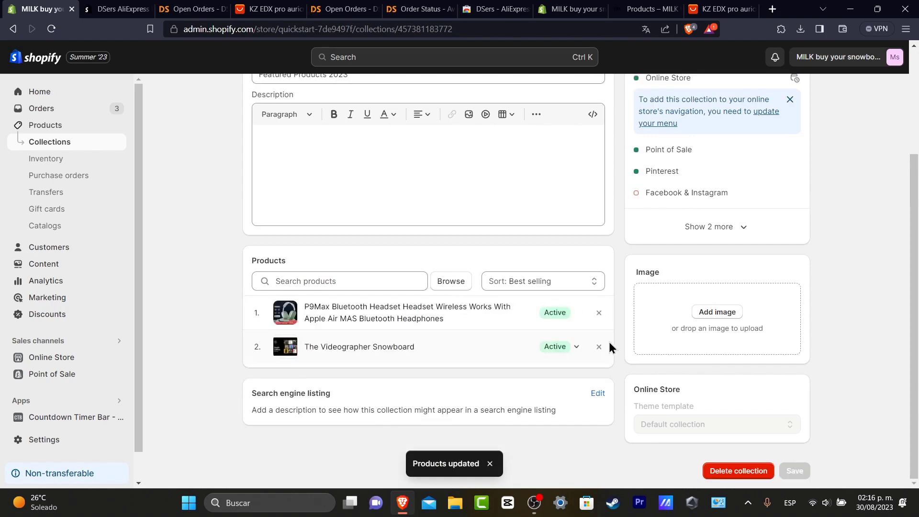
pyautogui.click(599, 346)
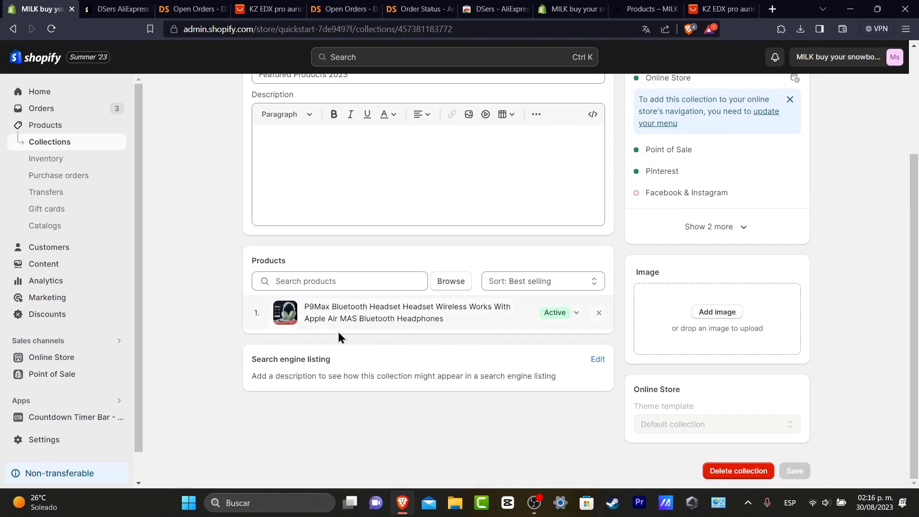
# - Add KZ EDX PRO Earphones and the remaining products back into the collection
pyautogui.click(450, 280)
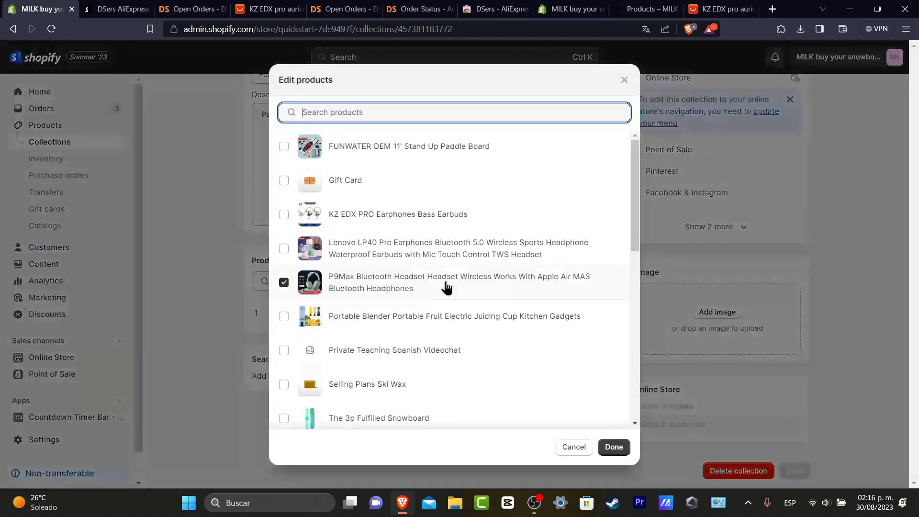
pyautogui.click(284, 214)
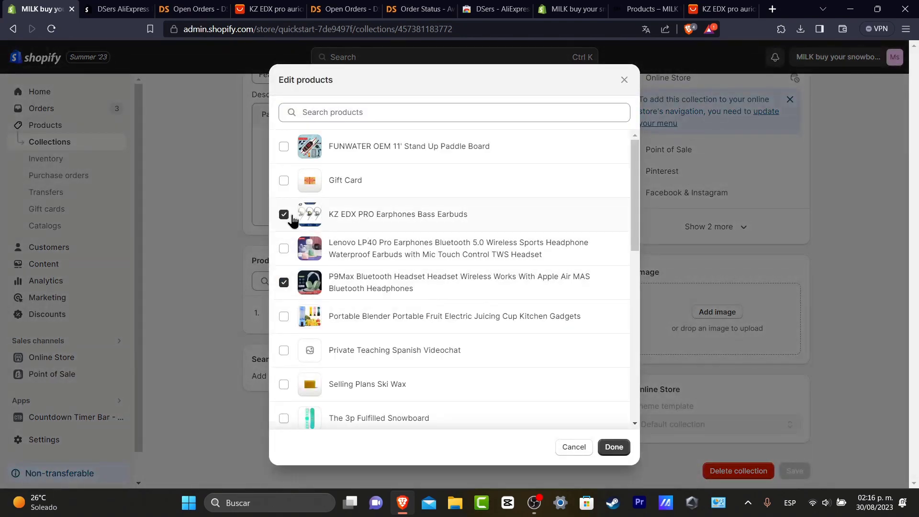
pyautogui.click(613, 447)
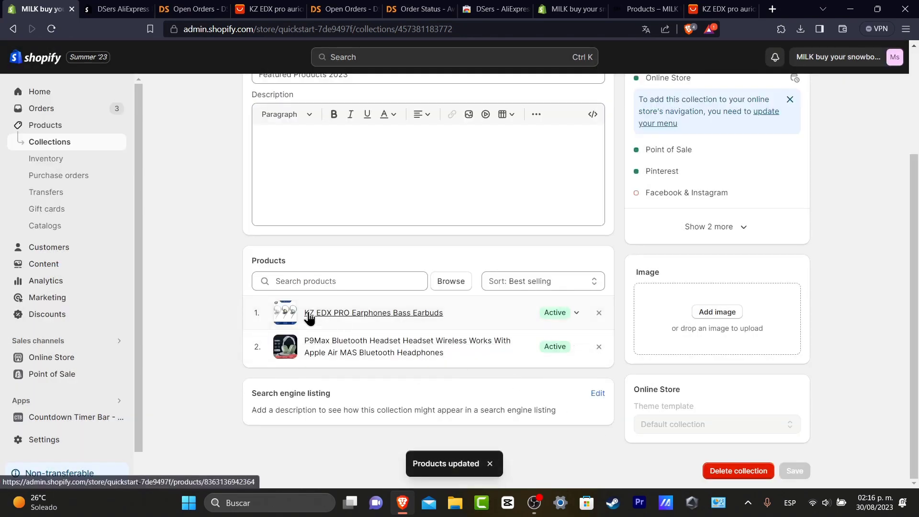
pyautogui.click(449, 282)
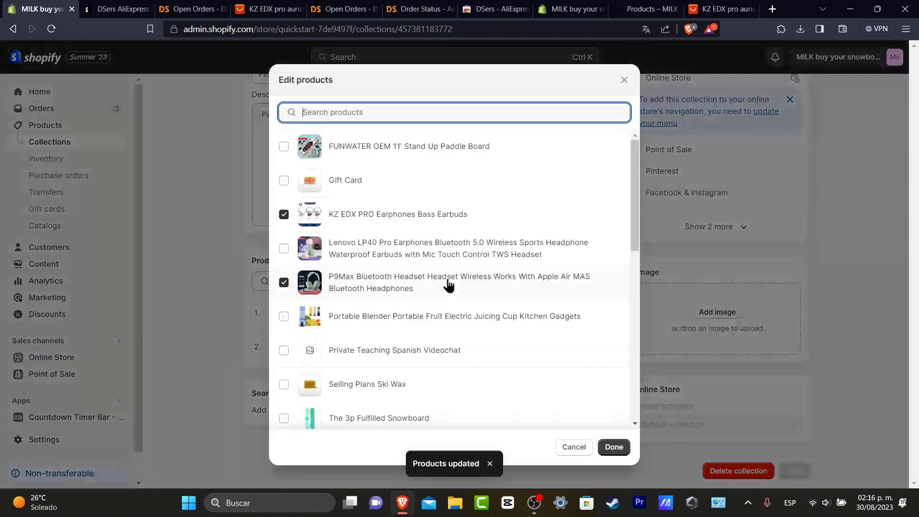
pyautogui.scroll(-5, 359, 227)
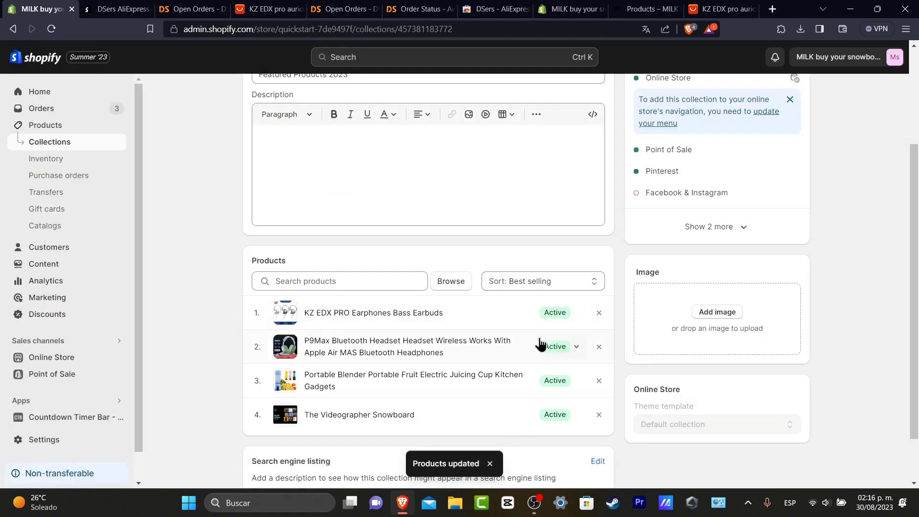
# - Set product sorting to Manually and drag rows so the P9Max headset comes first
pyautogui.click(528, 287)
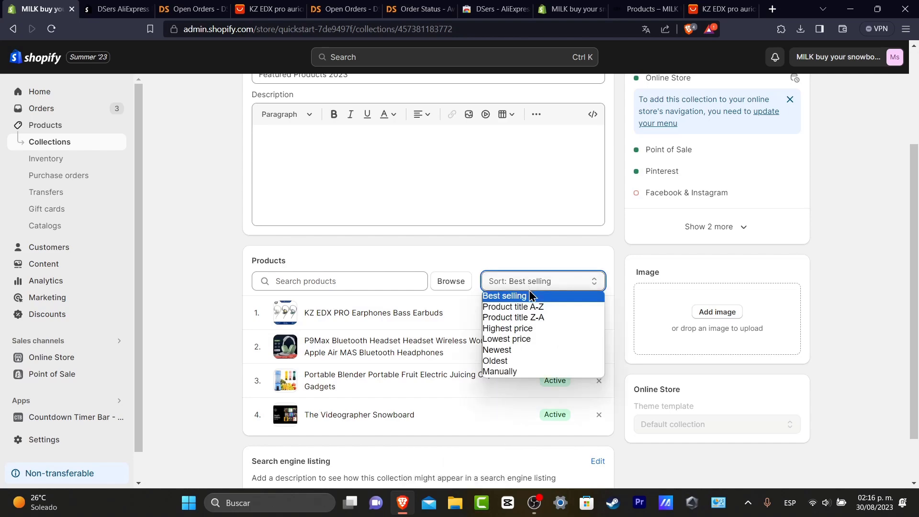
pyautogui.click(525, 372)
pyautogui.moveTo(261, 380); pyautogui.dragTo(263, 420)
pyautogui.scroll(-1, 261, 402)
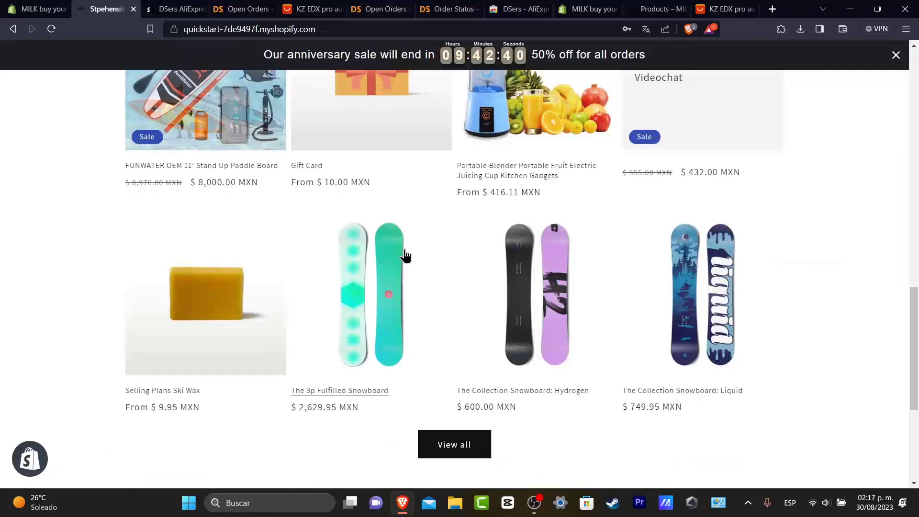
# - Scroll through the Featured Products 2023 collection page to check its products
pyautogui.scroll(3, 405, 256)
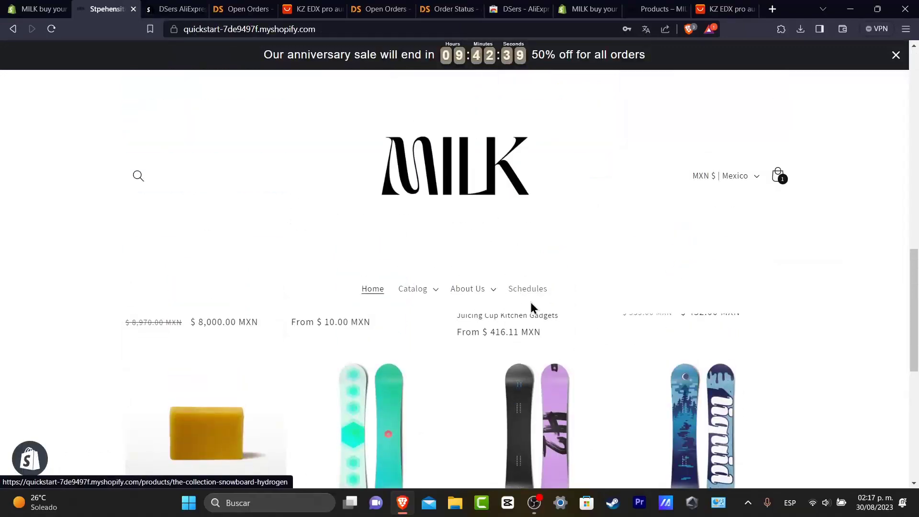
pyautogui.scroll(-3, 679, 258)
pyautogui.scroll(3, 770, 261)
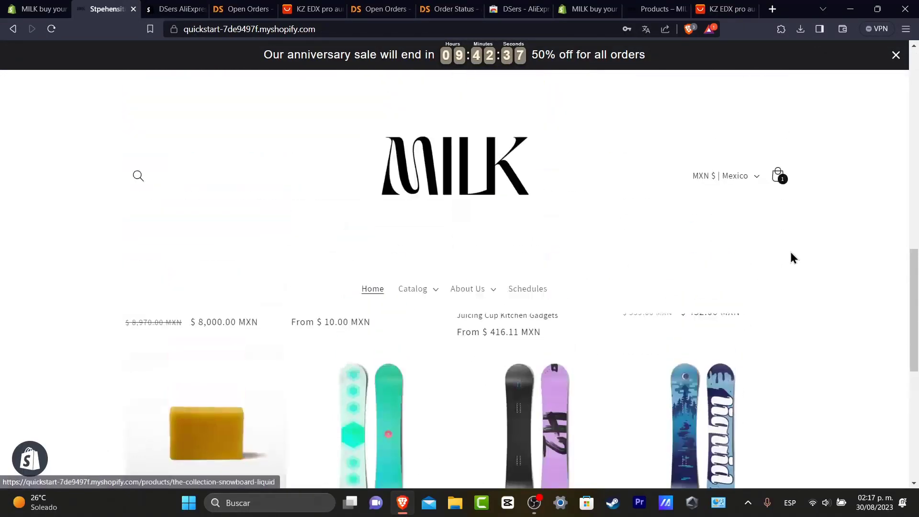
pyautogui.scroll(-3, 803, 297)
pyautogui.scroll(8, 813, 335)
pyautogui.scroll(-3, 815, 337)
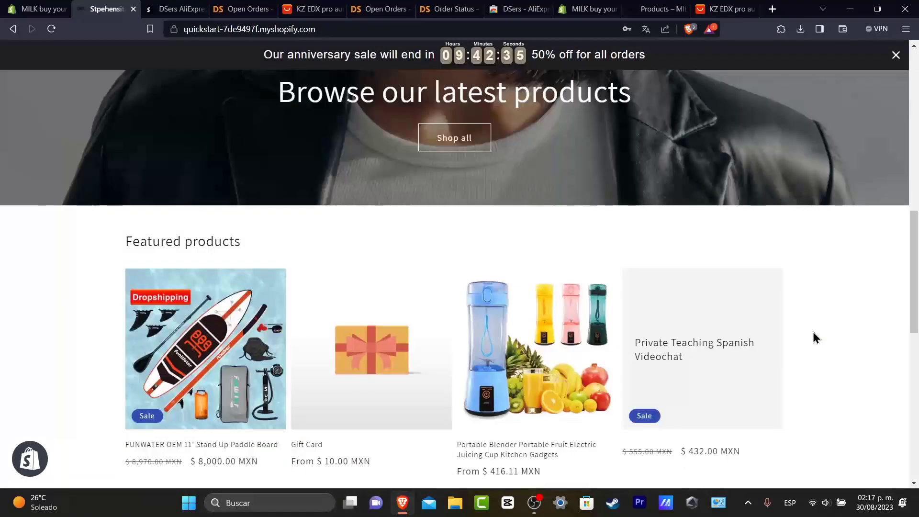
# - Close the five extra browser tabs and go to the Online Store themes page
pyautogui.click(134, 9)
pyautogui.click(133, 9)
pyautogui.click(133, 9)
pyautogui.click(134, 9)
pyautogui.click(133, 9)
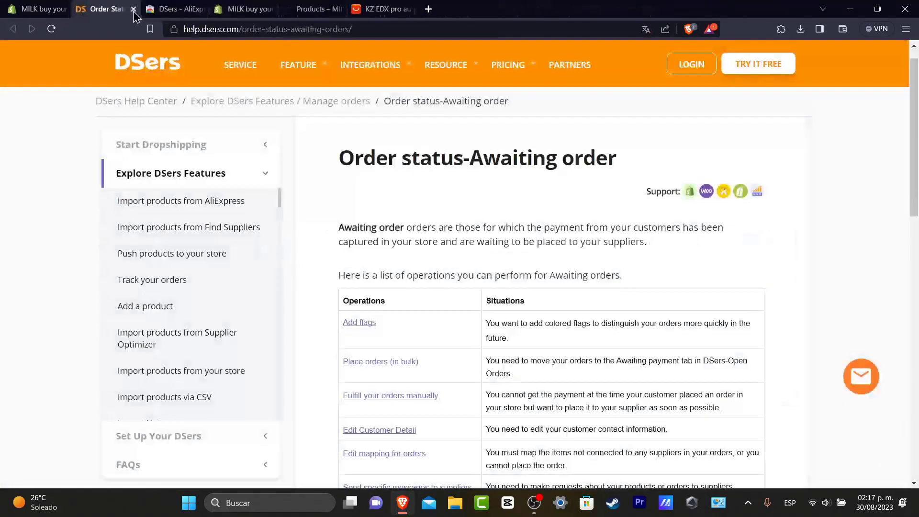
pyautogui.click(133, 9)
pyautogui.click(134, 9)
pyautogui.click(134, 9)
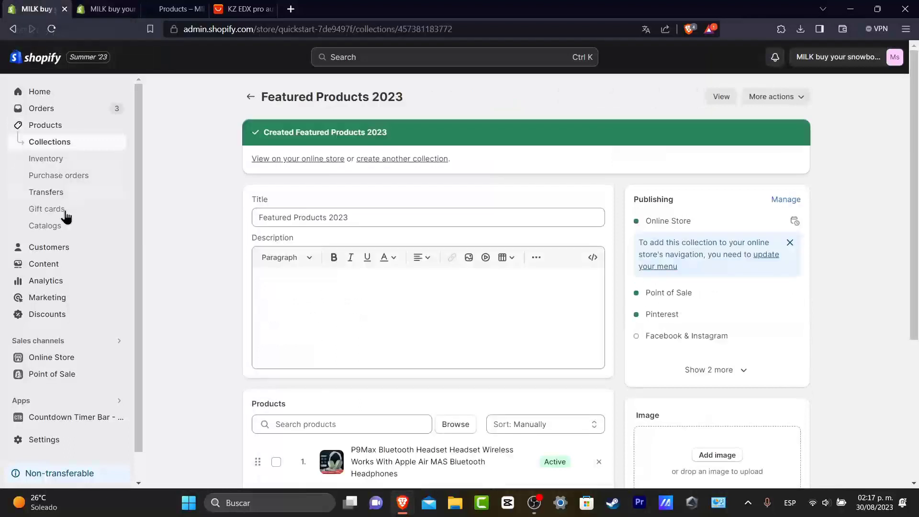
pyautogui.click(64, 359)
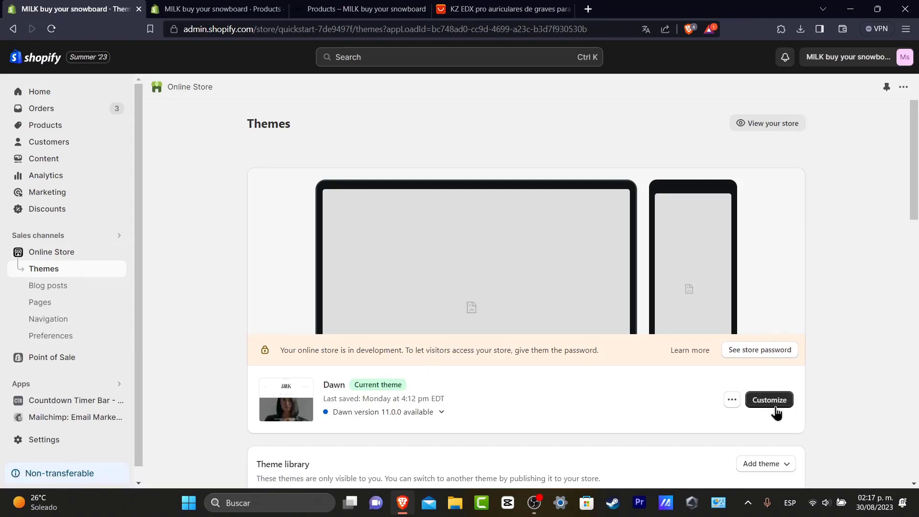
# - Customize Dawn and open Change collection on the home page's Featured collection section
pyautogui.click(774, 405)
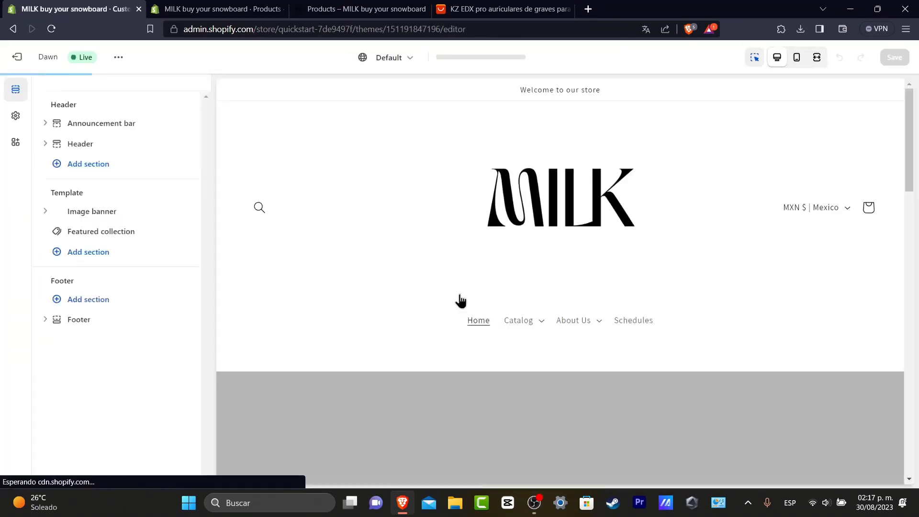
pyautogui.scroll(-3, 553, 269)
pyautogui.scroll(-8, 554, 272)
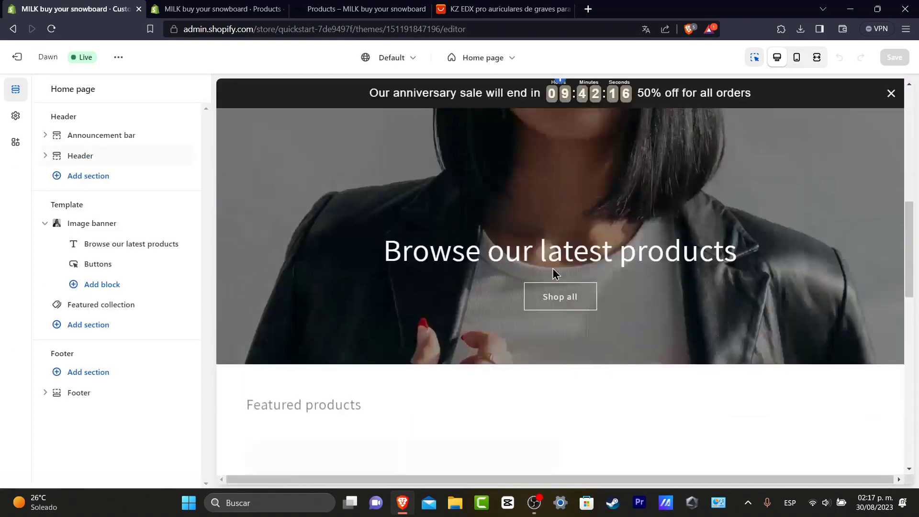
pyautogui.click(430, 258)
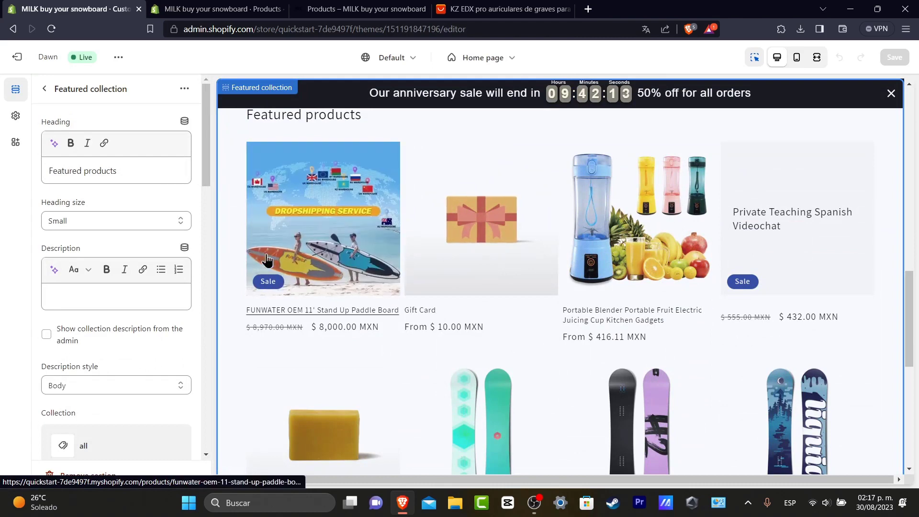
pyautogui.scroll(-3, 167, 293)
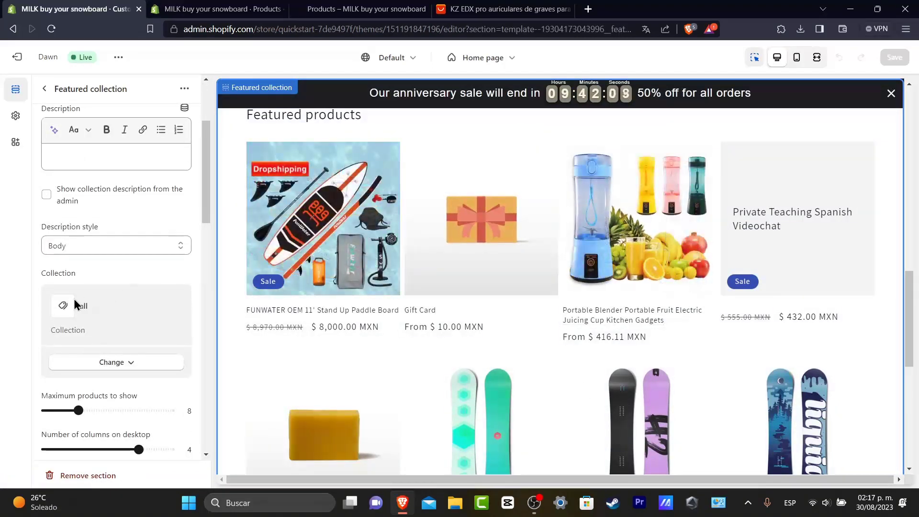
pyautogui.click(107, 363)
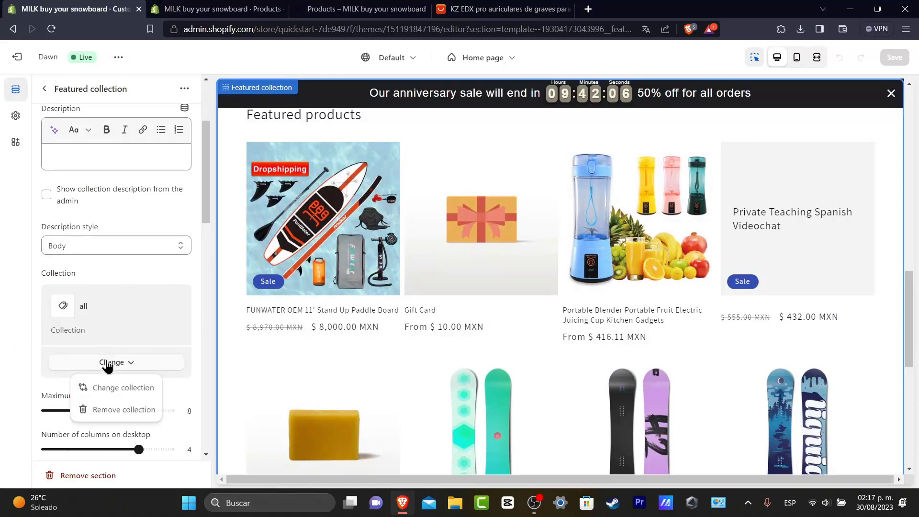
pyautogui.click(126, 388)
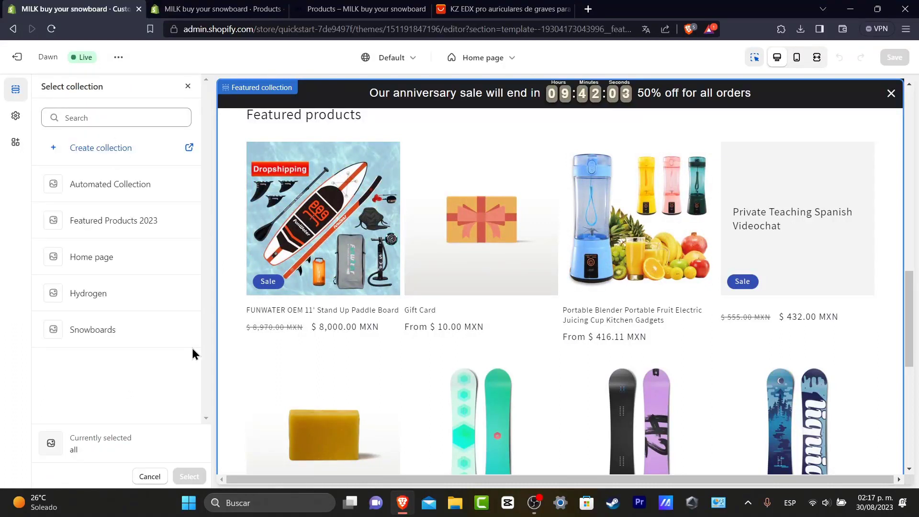
# - Assign Featured Products 2023 to the Featured collection section, with up to 5 products in 2 desktop columns, and save
pyautogui.click(147, 223)
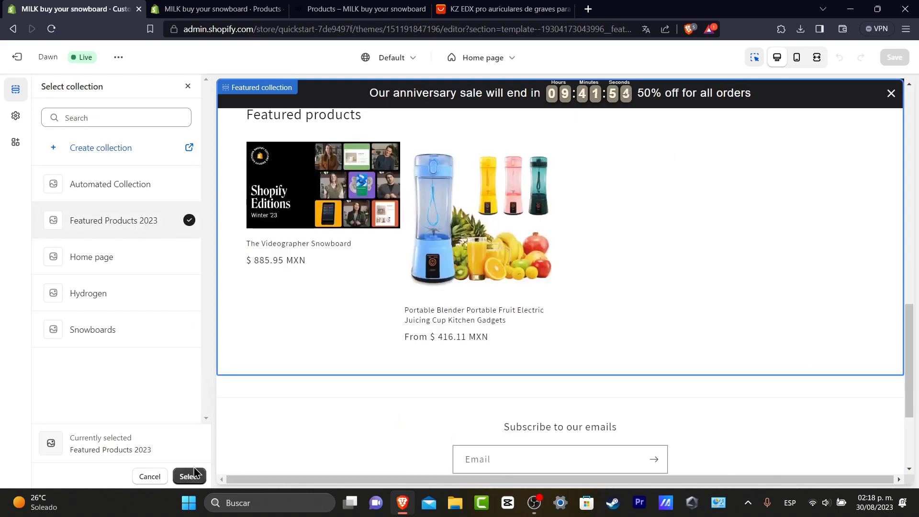
pyautogui.click(190, 476)
pyautogui.scroll(3, 531, 368)
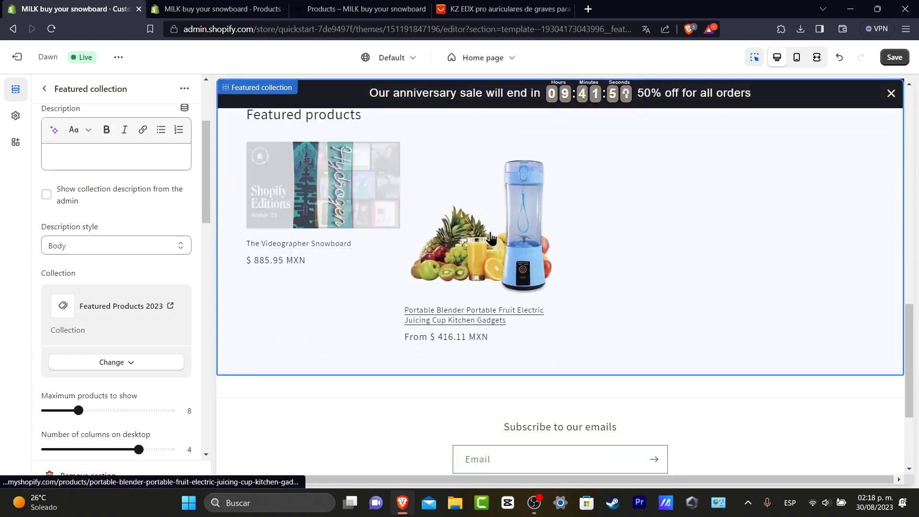
pyautogui.scroll(-3, 142, 291)
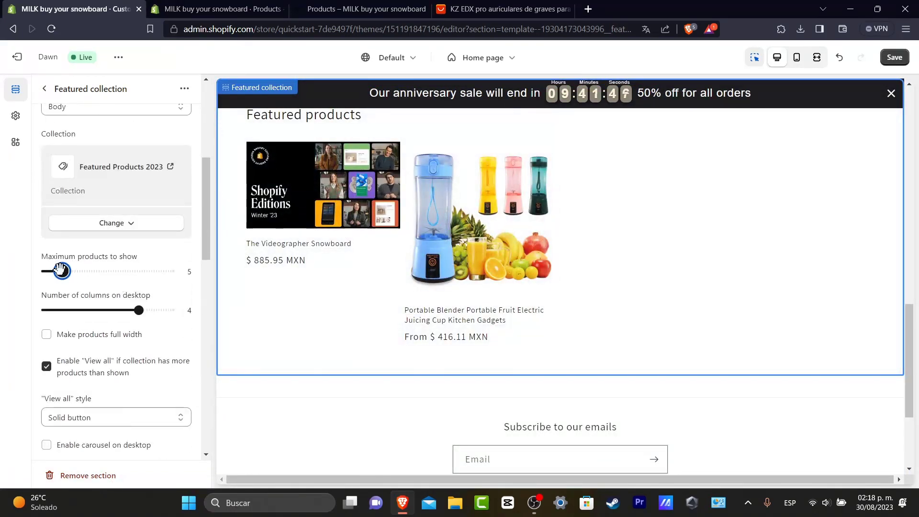
pyautogui.moveTo(138, 308); pyautogui.dragTo(81, 308)
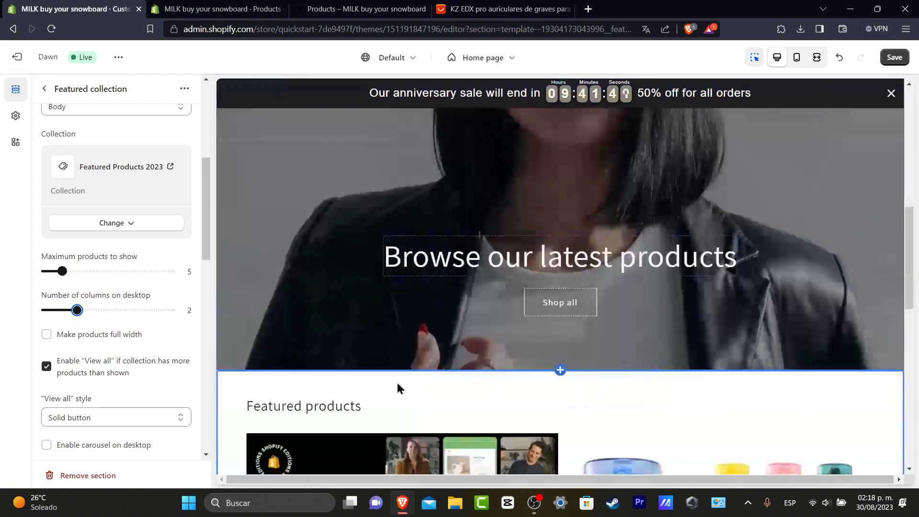
pyautogui.scroll(5, 147, 380)
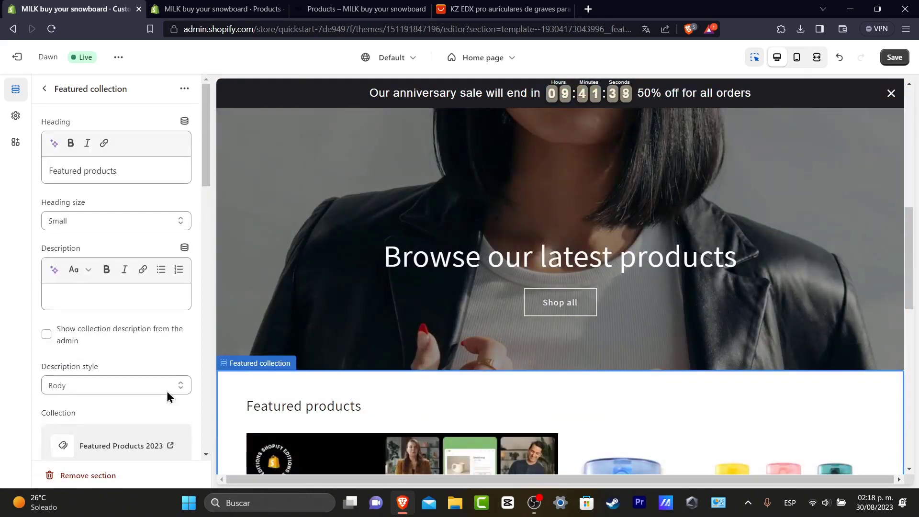
pyautogui.click(894, 58)
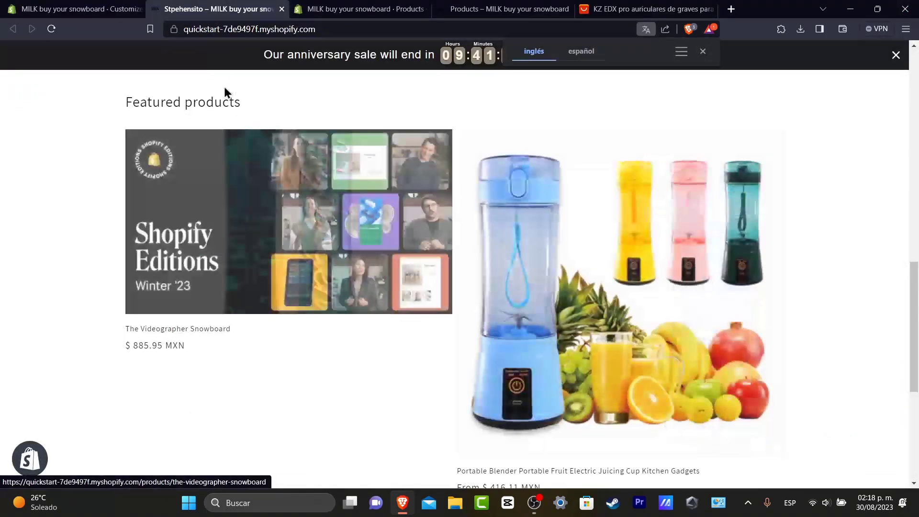
# - Dismiss the storefront translation prompt and return to the theme editor tab
pyautogui.click(706, 54)
pyautogui.scroll(-6, 668, 207)
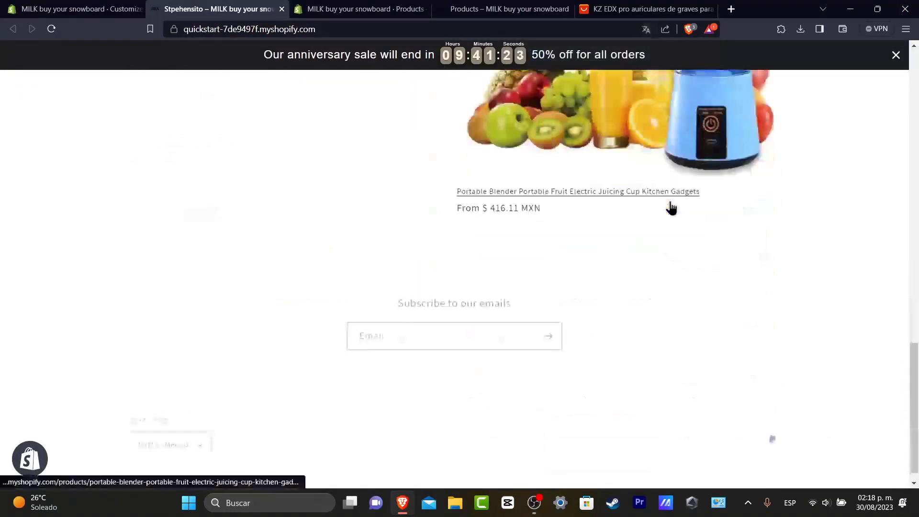
pyautogui.click(80, 6)
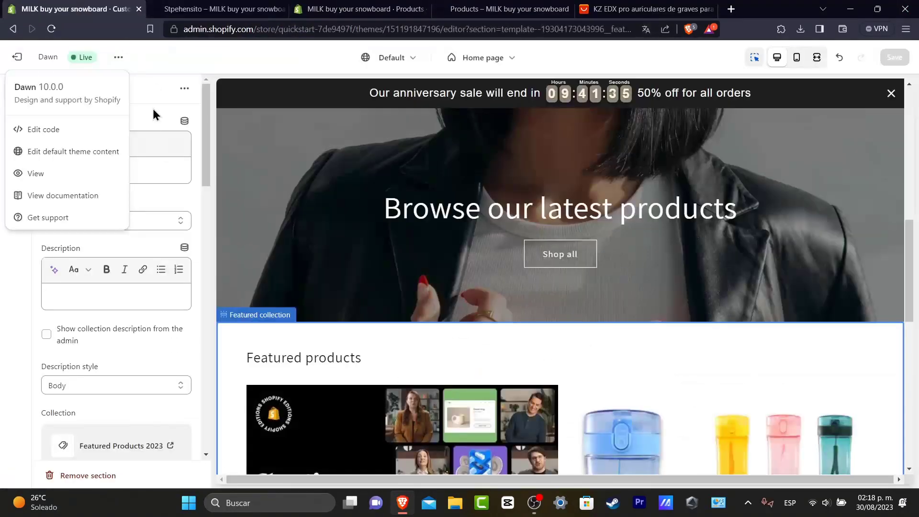
pyautogui.click(334, 8)
pyautogui.click(225, 8)
pyautogui.click(72, 8)
# - Leave the theme editor and open the Featured Products 2023 collection under Products > Collections
pyautogui.click(15, 58)
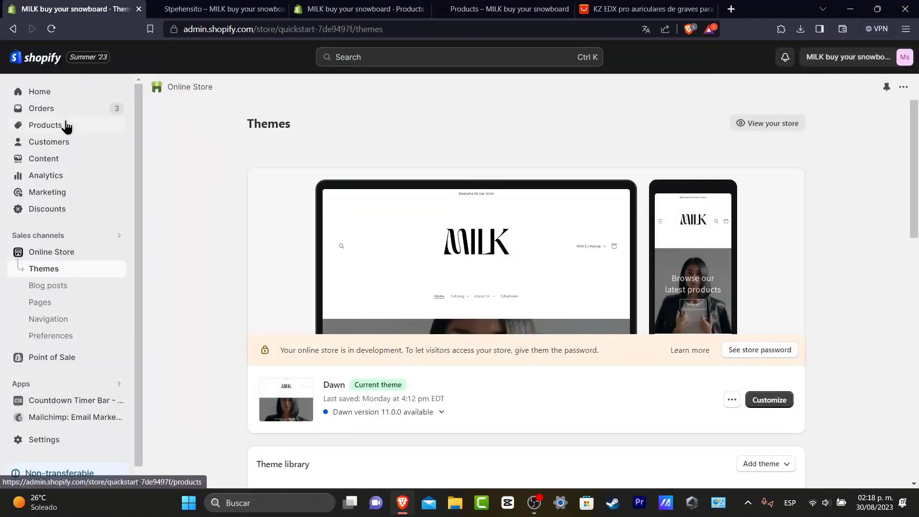
pyautogui.click(66, 126)
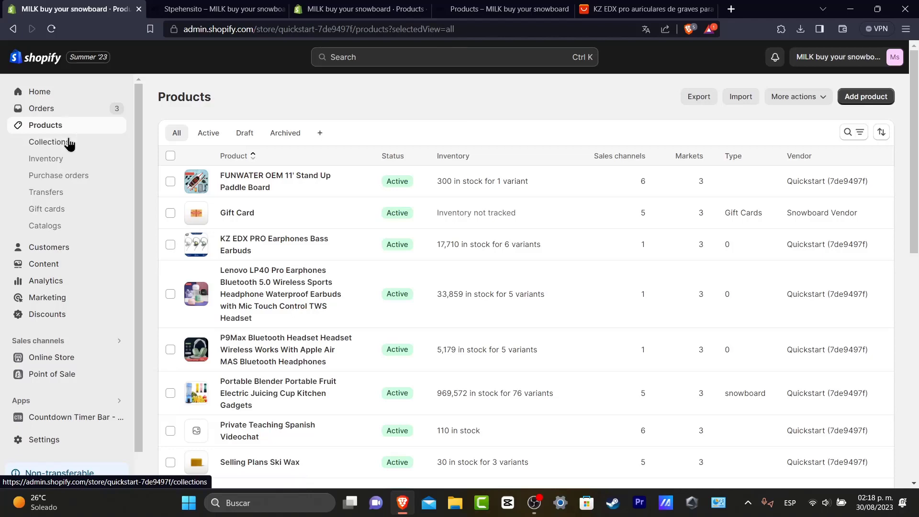
pyautogui.click(69, 142)
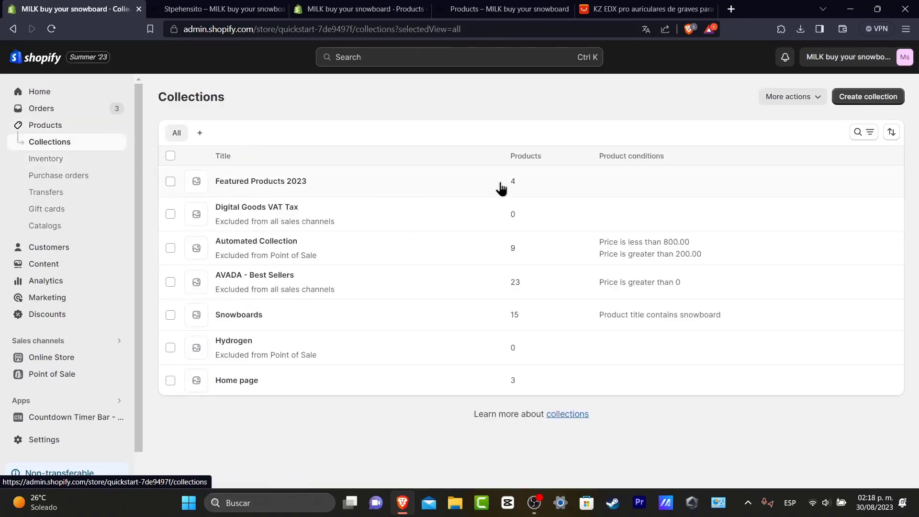
pyautogui.click(501, 188)
pyautogui.scroll(-3, 634, 256)
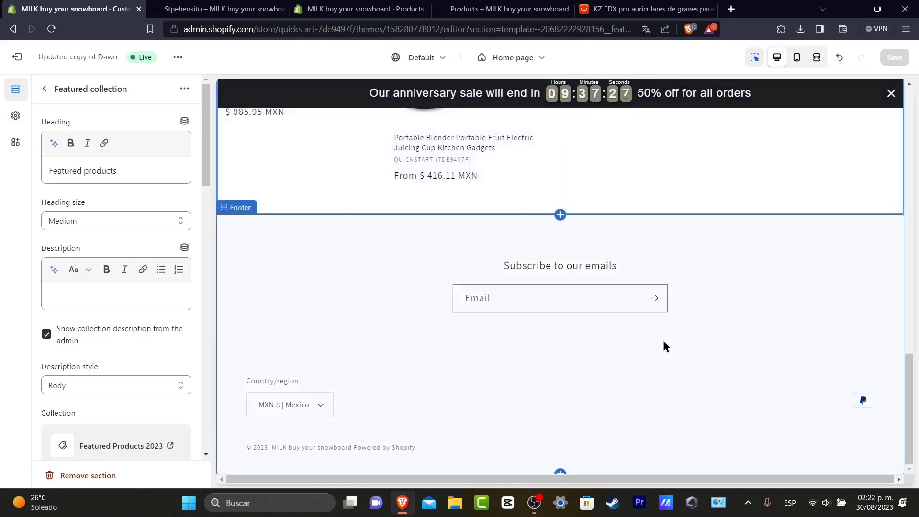
# - Review the Featured collection section in the preview, then exit to the Themes page
pyautogui.scroll(10, 662, 339)
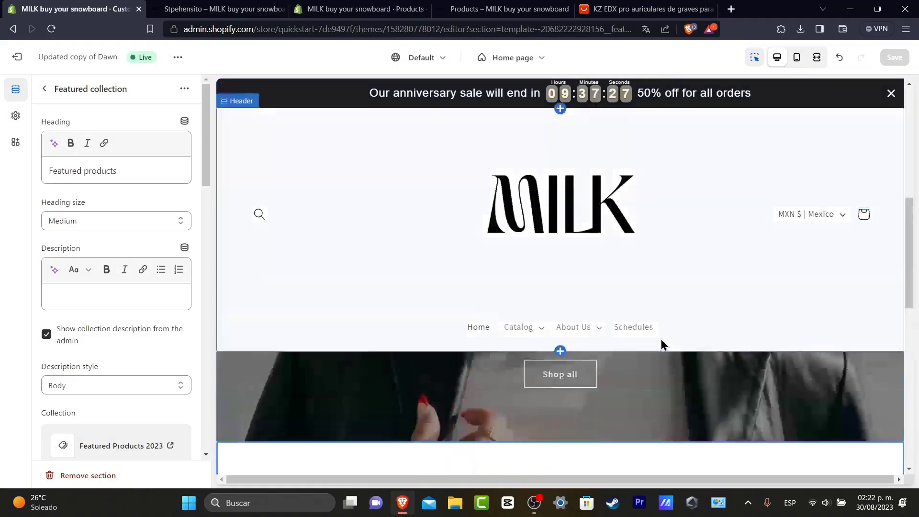
pyautogui.scroll(-5, 660, 338)
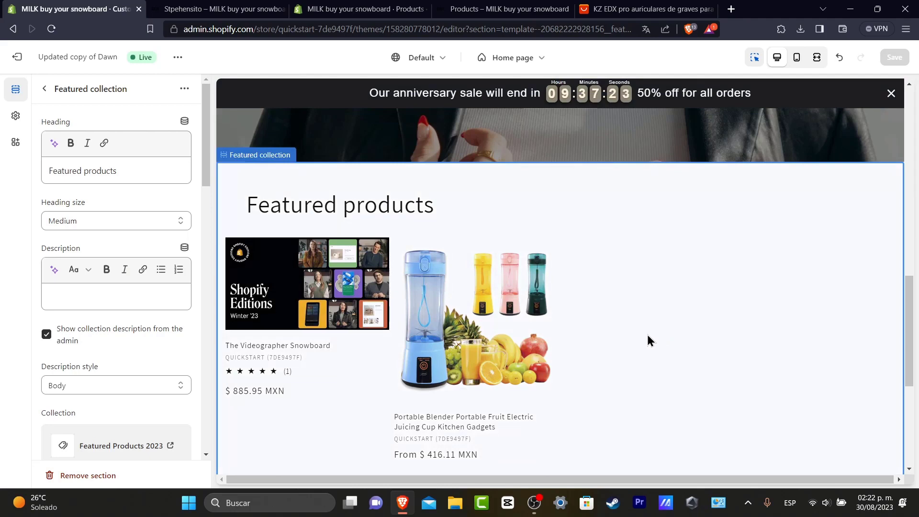
pyautogui.scroll(5, 647, 330)
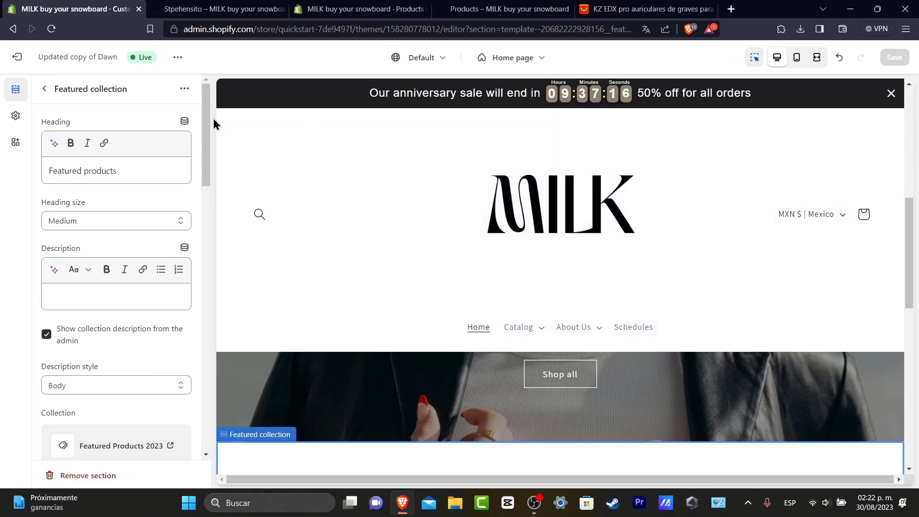
pyautogui.click(16, 57)
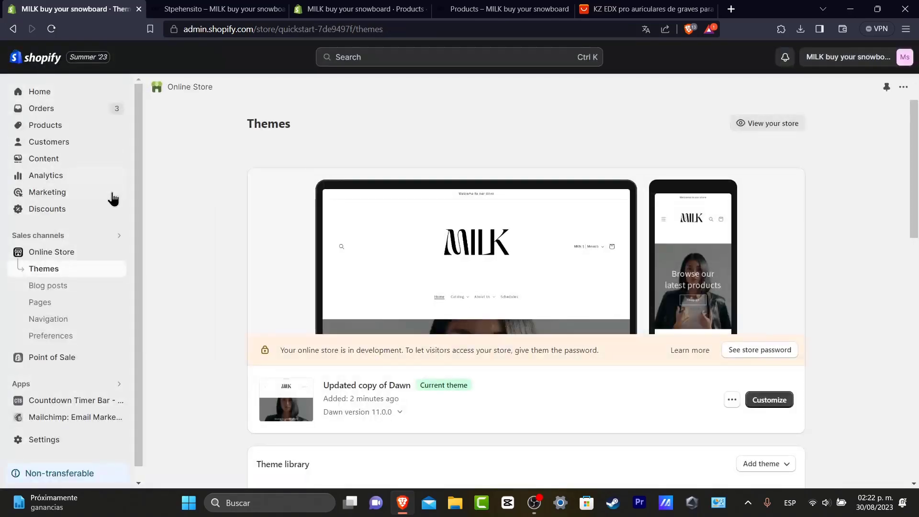
# - Open the admin Products list and scroll through the store's products
pyautogui.click(64, 128)
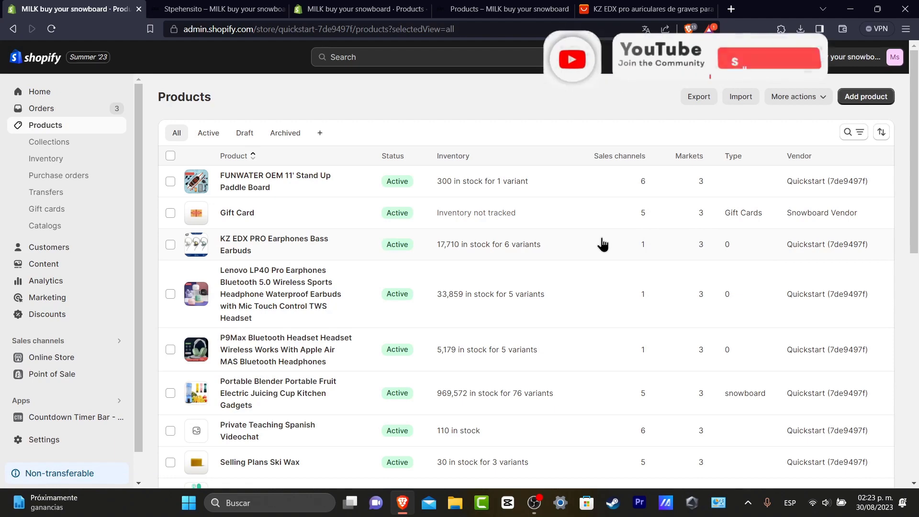
pyautogui.scroll(-3, 631, 343)
pyautogui.scroll(-7, 627, 342)
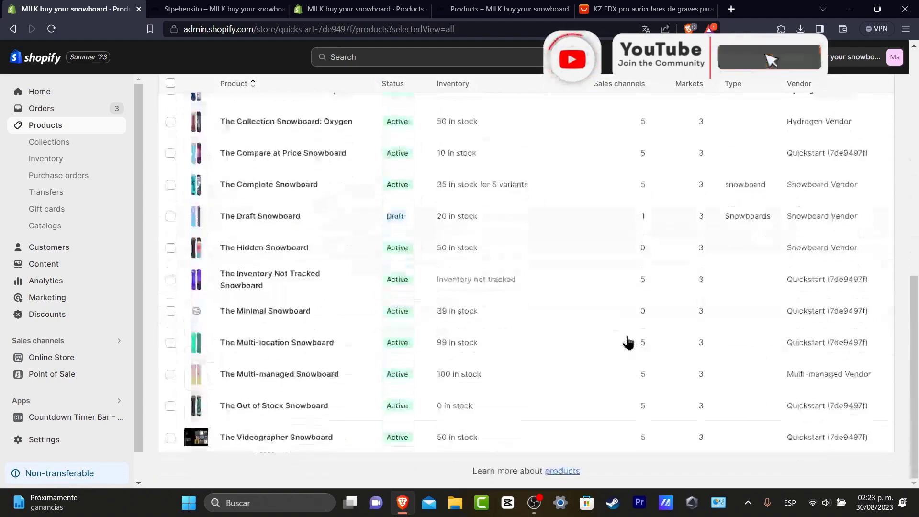
pyautogui.scroll(10, 626, 341)
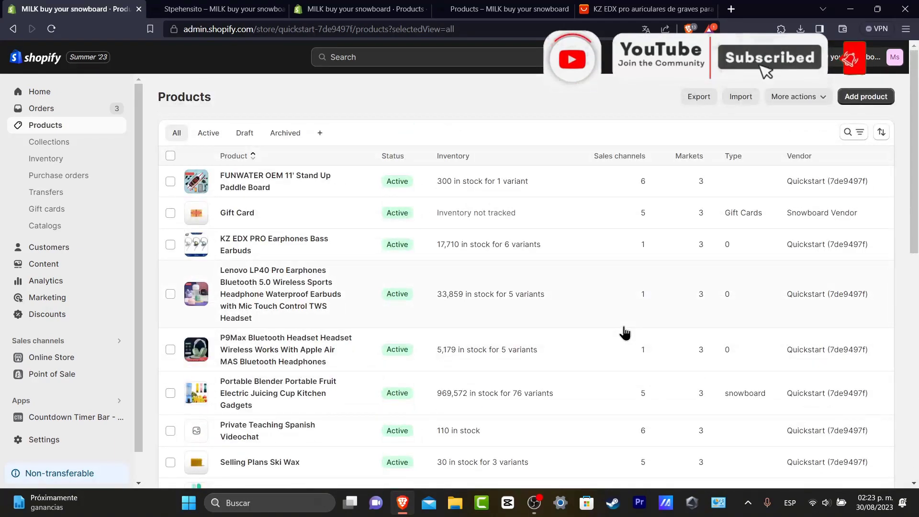